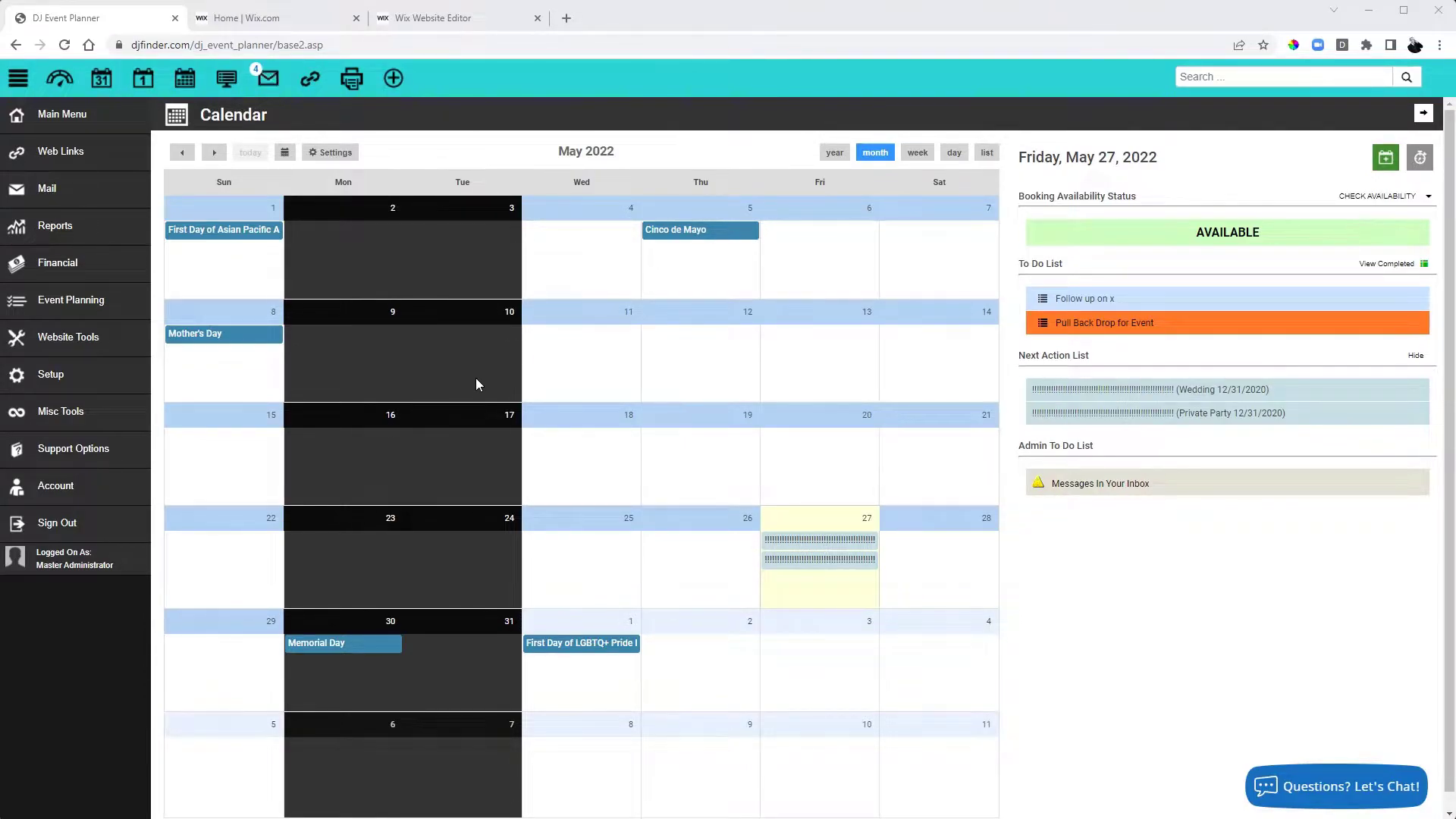
Open Setup > Application > Event Types, review the list and save the event type settings.
{"action": "left_click", "coordinate": [85, 379]}
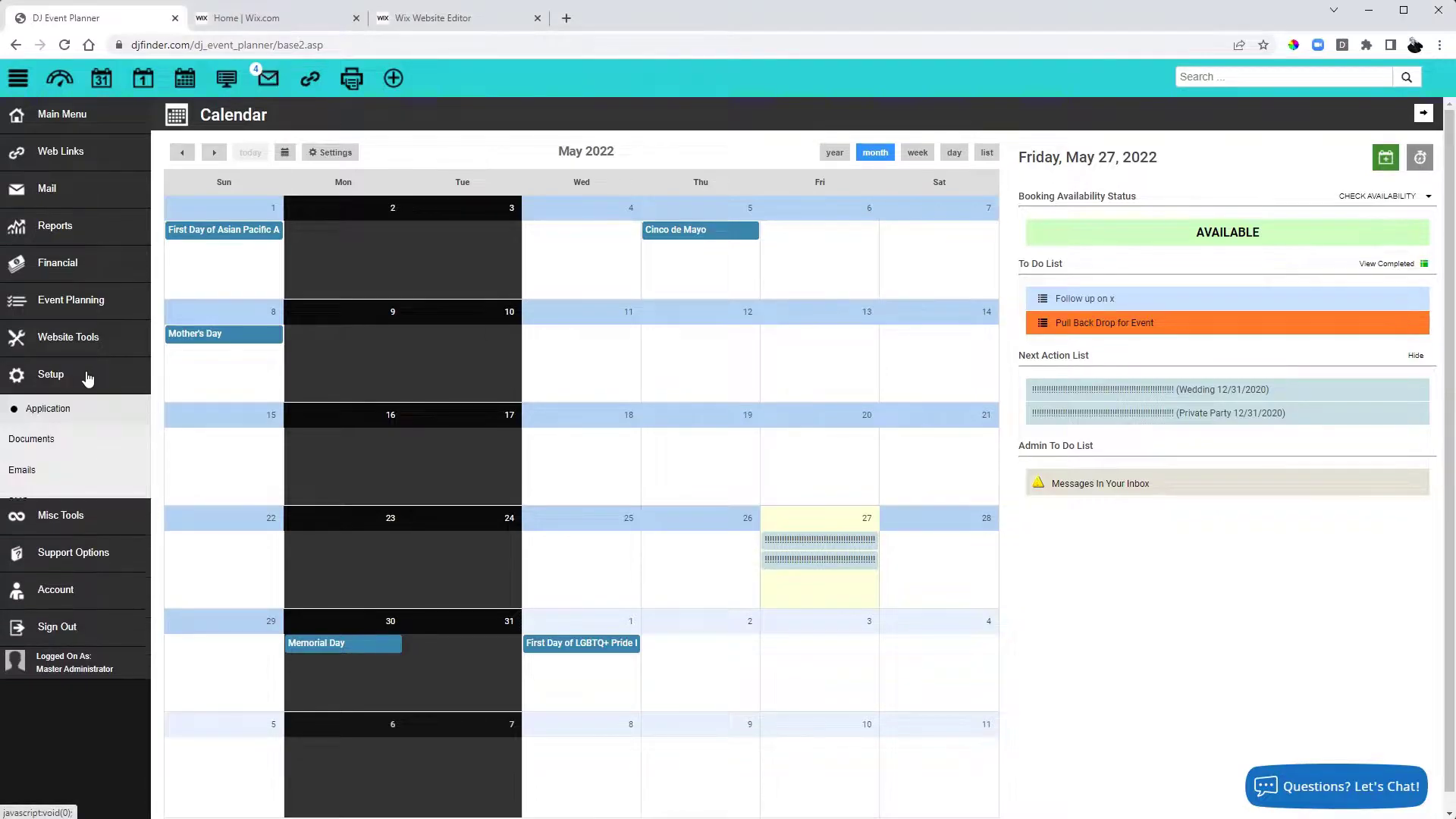
{"action": "left_click", "coordinate": [58, 413]}
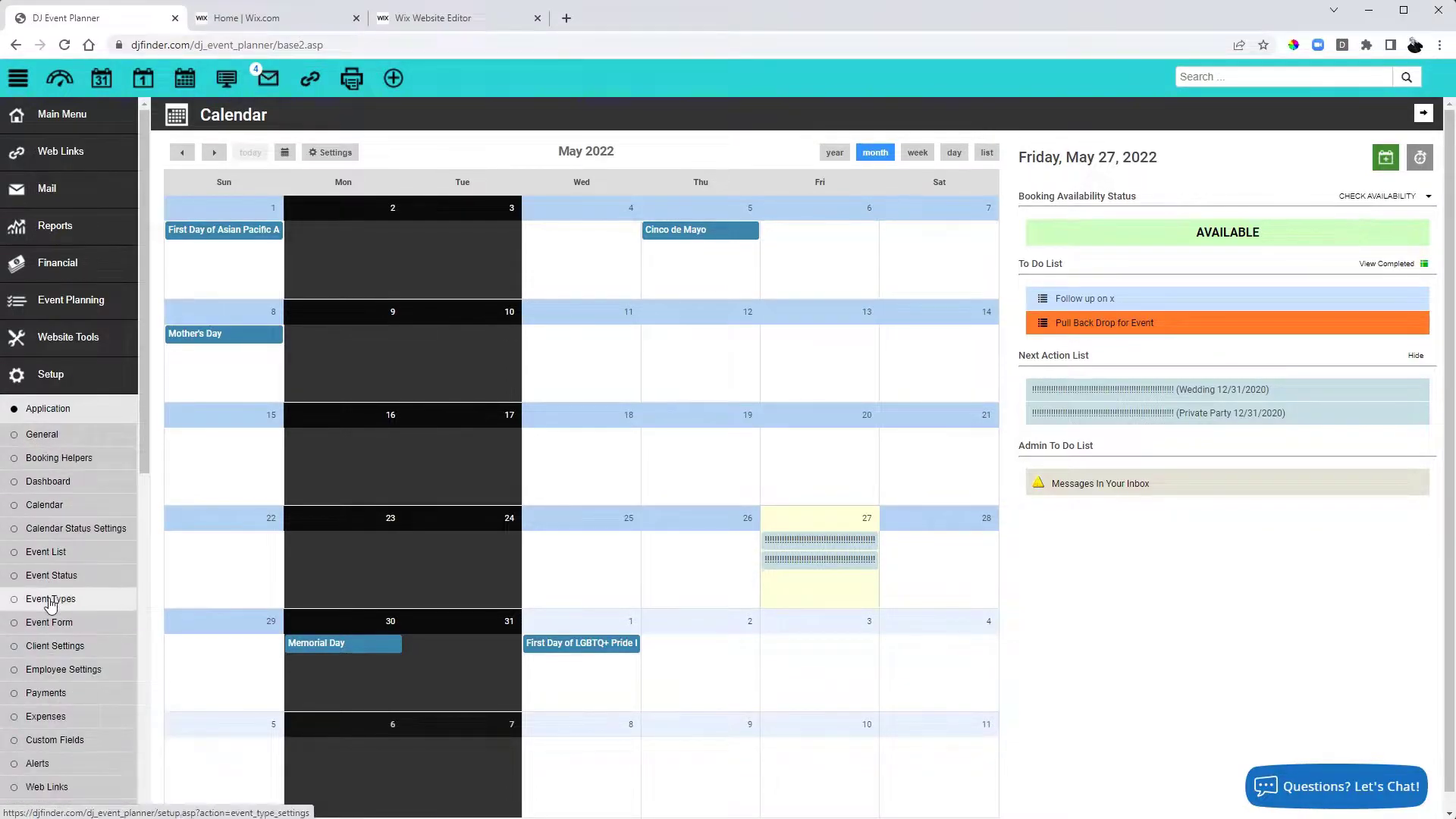
{"action": "left_click", "coordinate": [51, 600]}
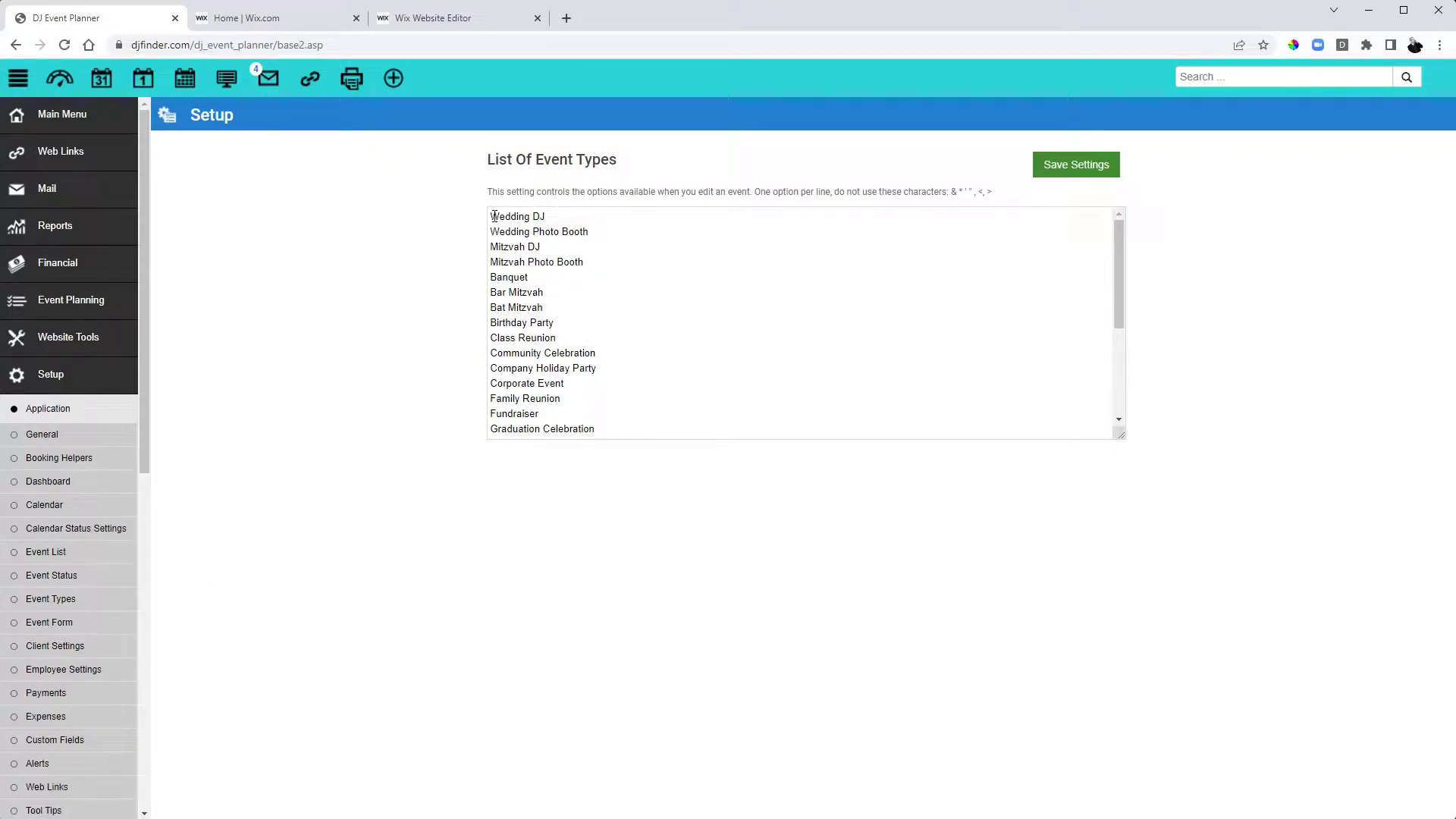
{"action": "left_click_drag", "start_coordinate": [494, 217], "coordinate": [604, 235]}
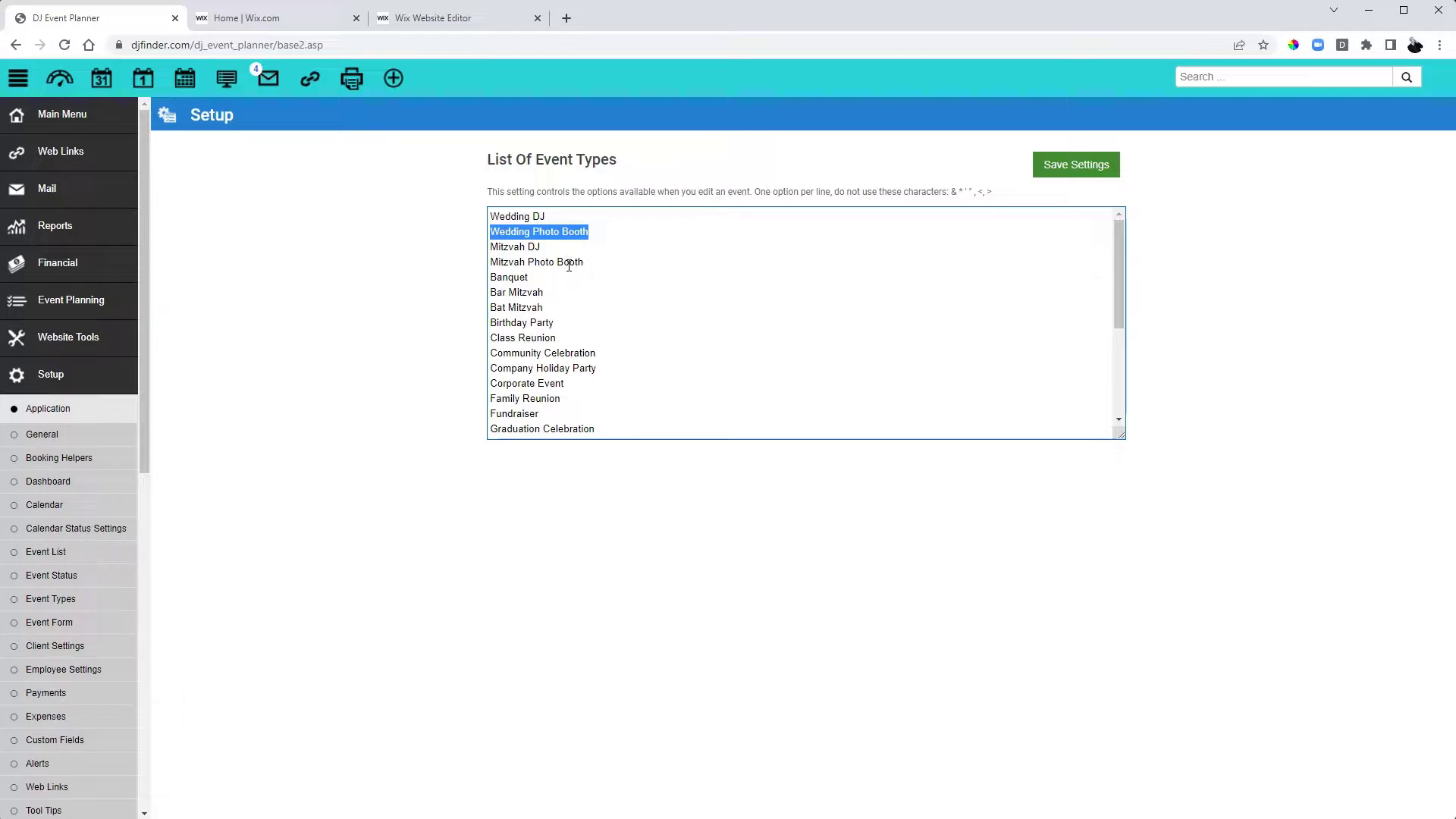
{"action": "left_click", "coordinate": [438, 229]}
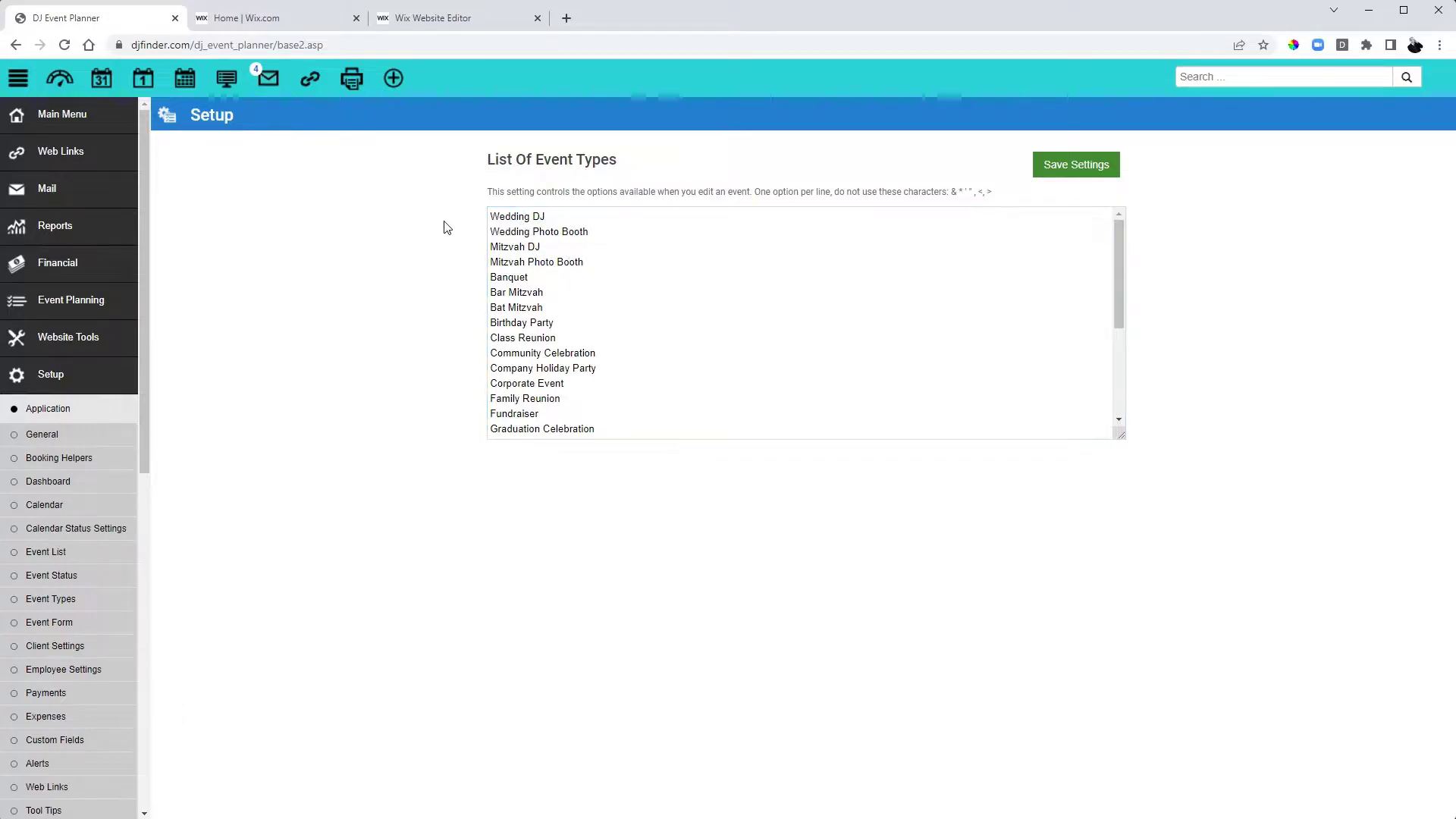
{"action": "left_click", "coordinate": [1050, 165]}
Add a new plain-text auto-responder template to the Request Information Form.
{"action": "left_click", "coordinate": [93, 343]}
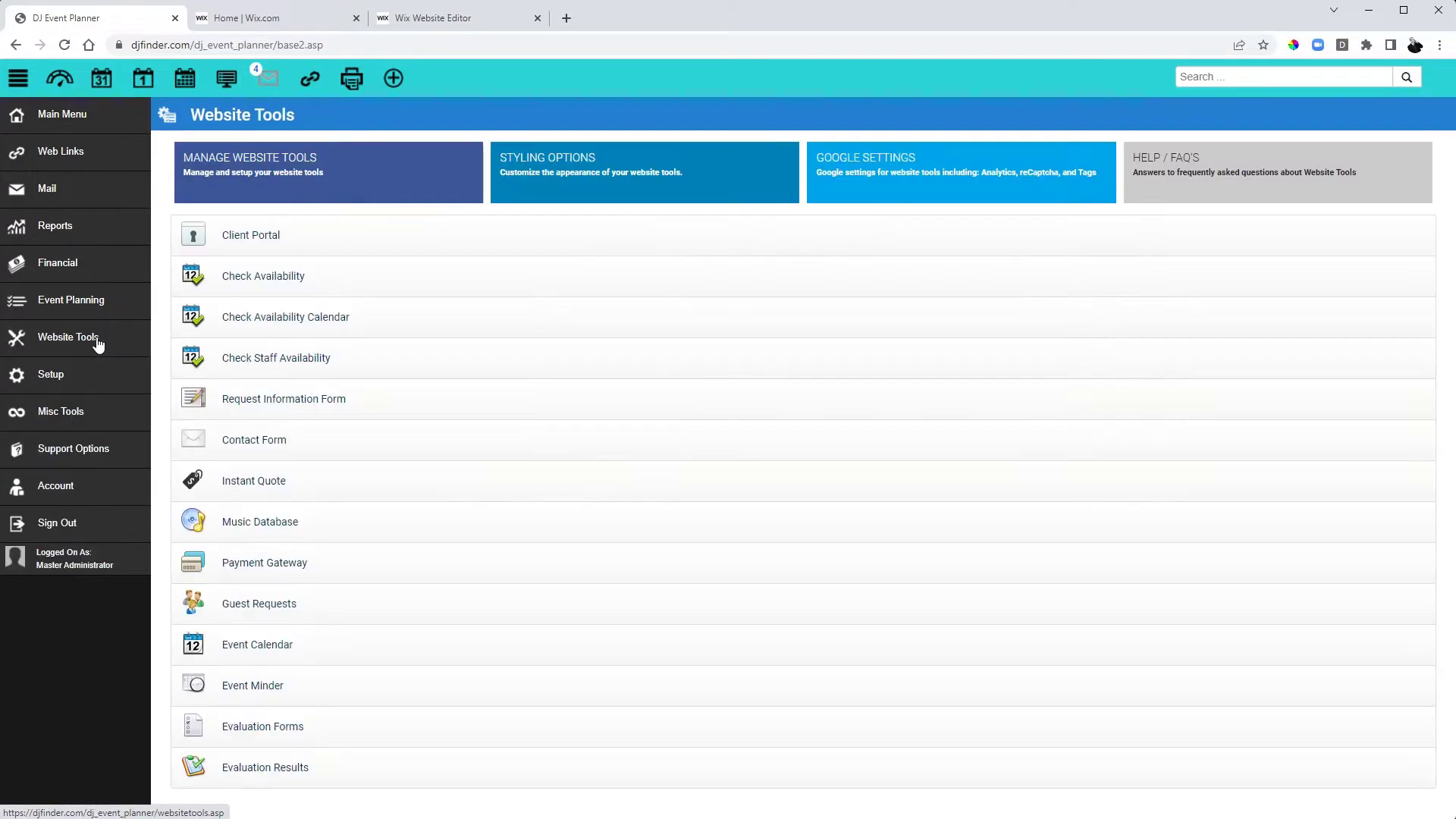
{"action": "left_click", "coordinate": [685, 410]}
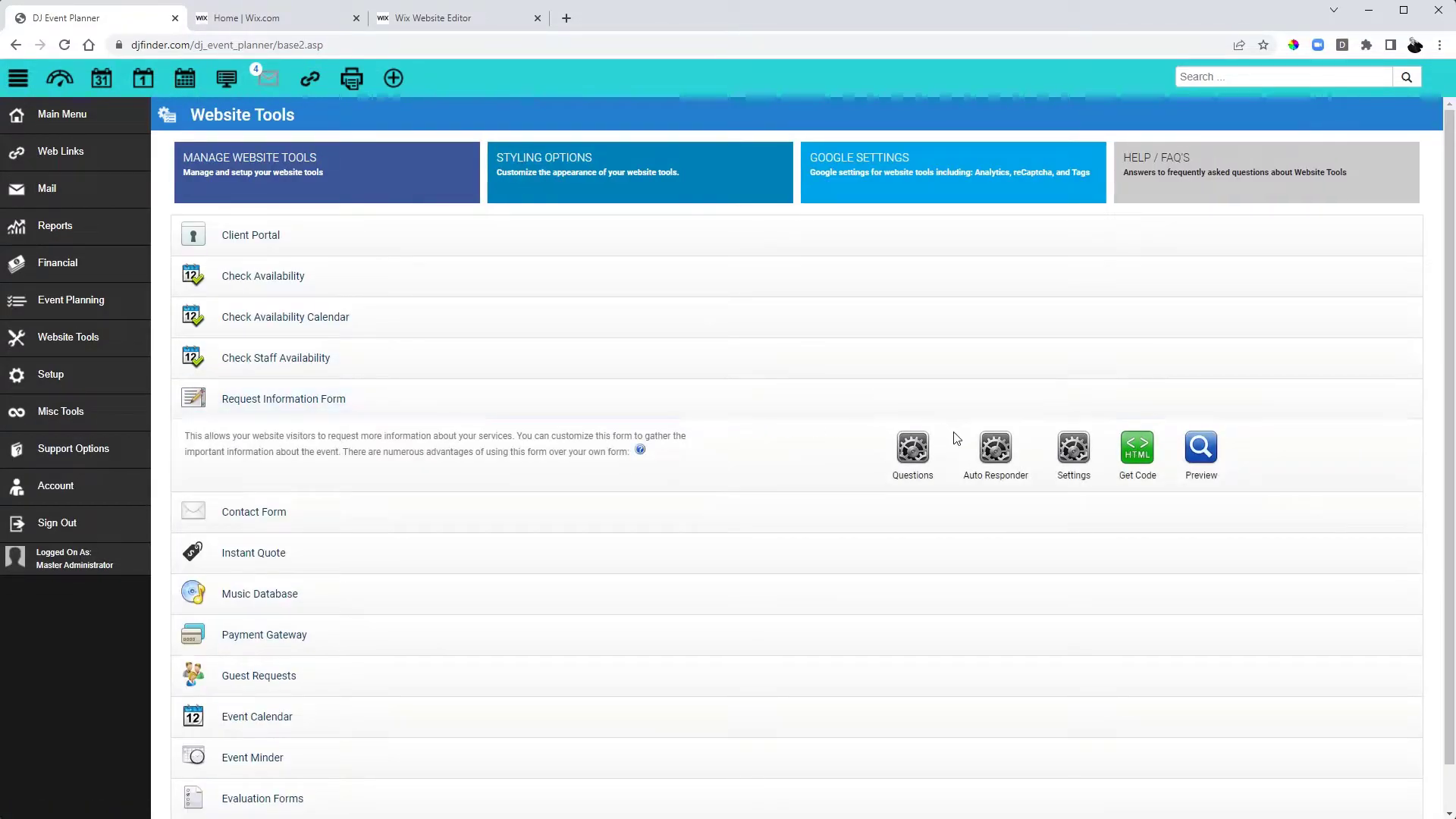
{"action": "left_click", "coordinate": [995, 449]}
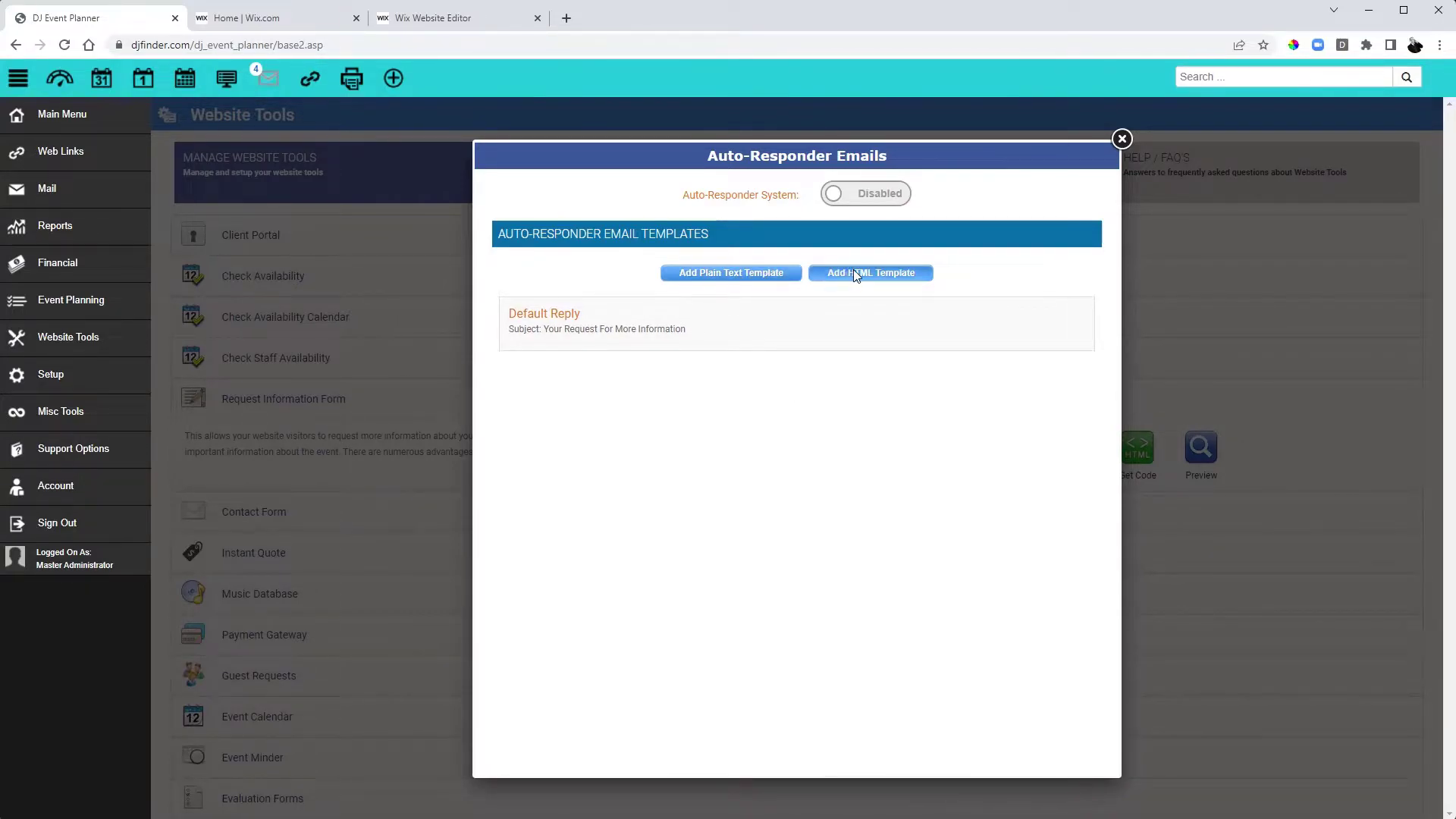
{"action": "left_click", "coordinate": [734, 273]}
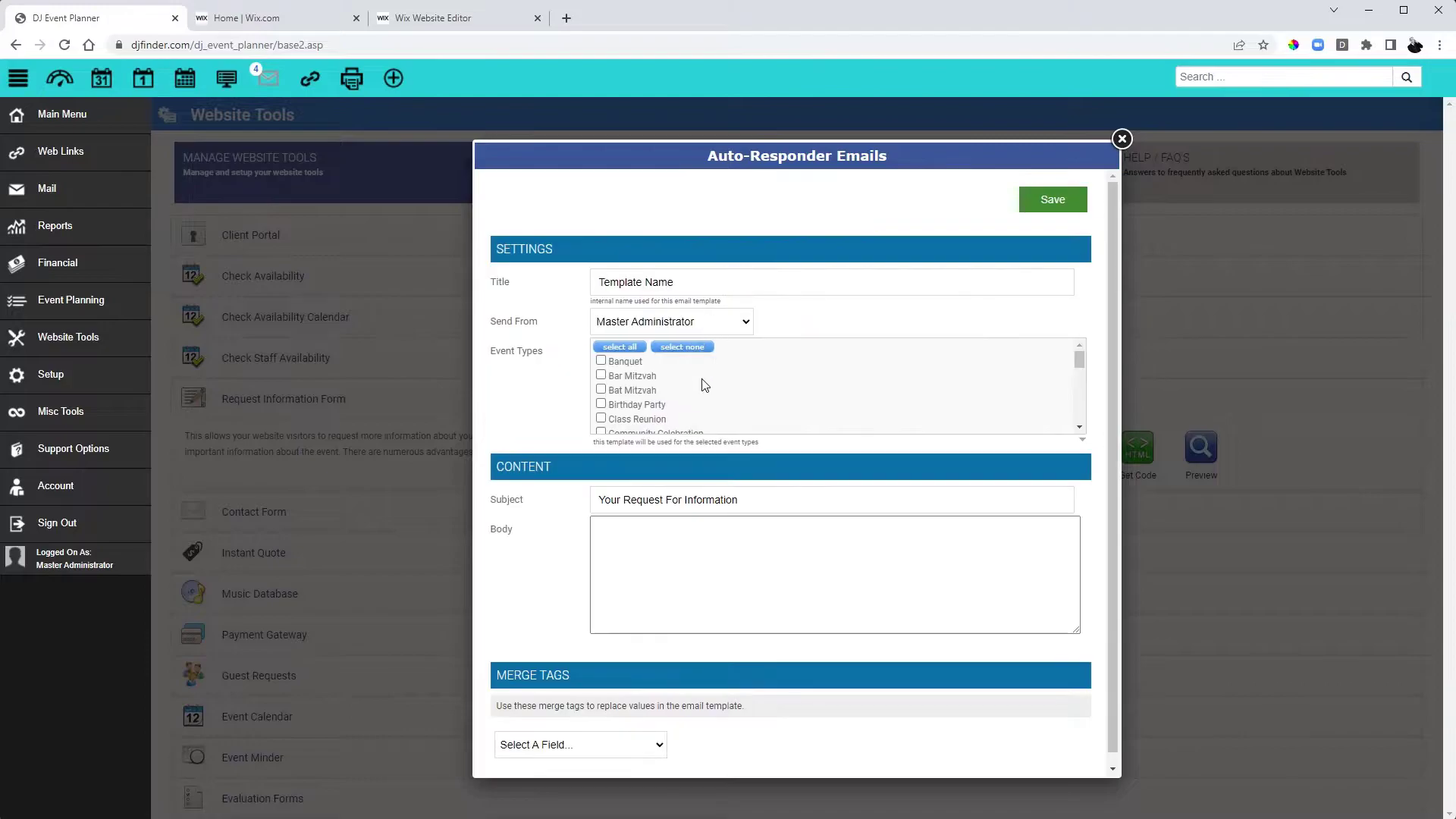
{"action": "left_click", "coordinate": [679, 540]}
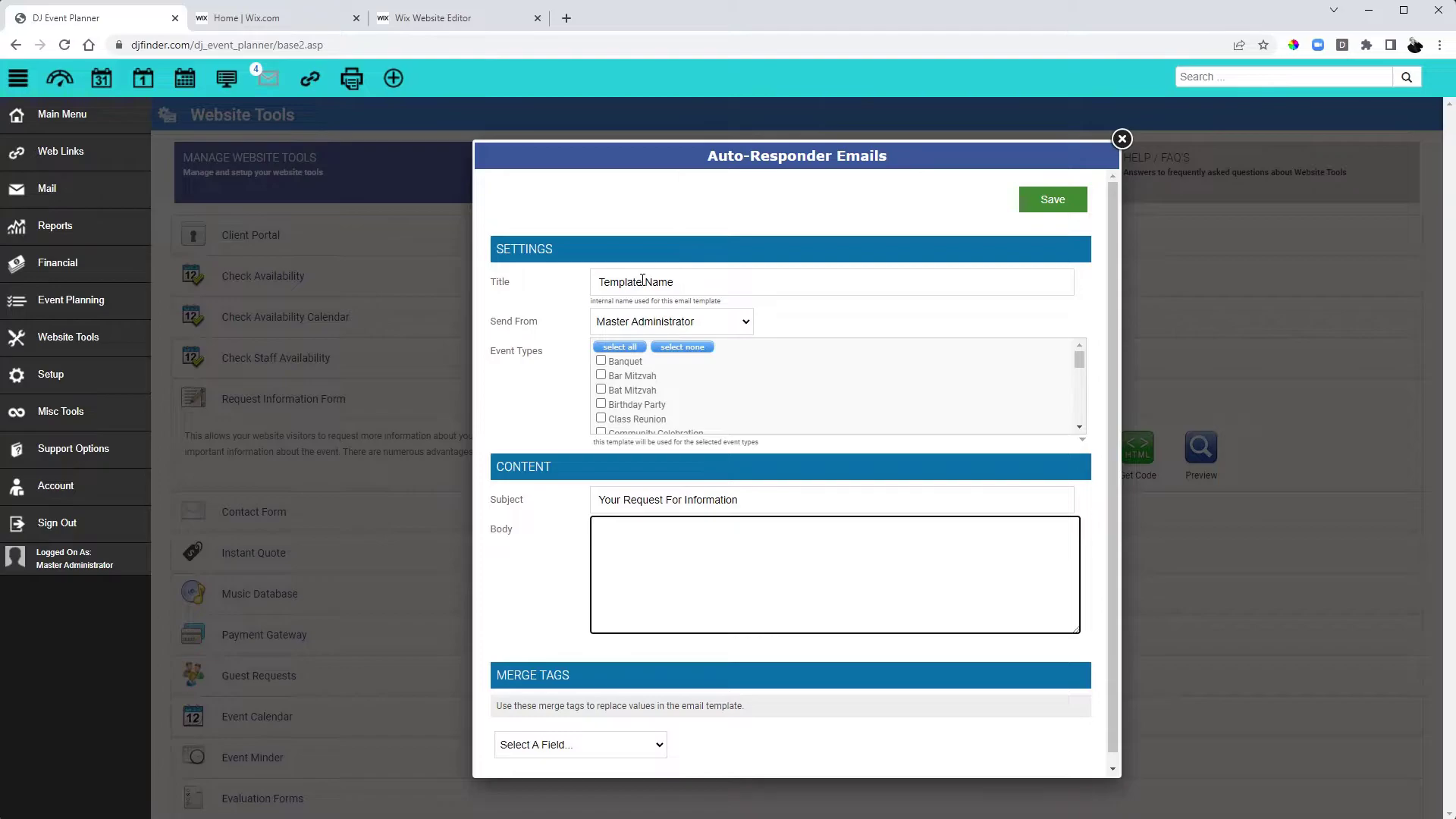
Tick Wedding DJ and Mitzvah DJ, insert the First Name merge tag, then close unsaved.
{"action": "scroll", "coordinate": [637, 394], "scroll_direction": "down", "scroll_amount": 6}
{"action": "left_click", "coordinate": [638, 411]}
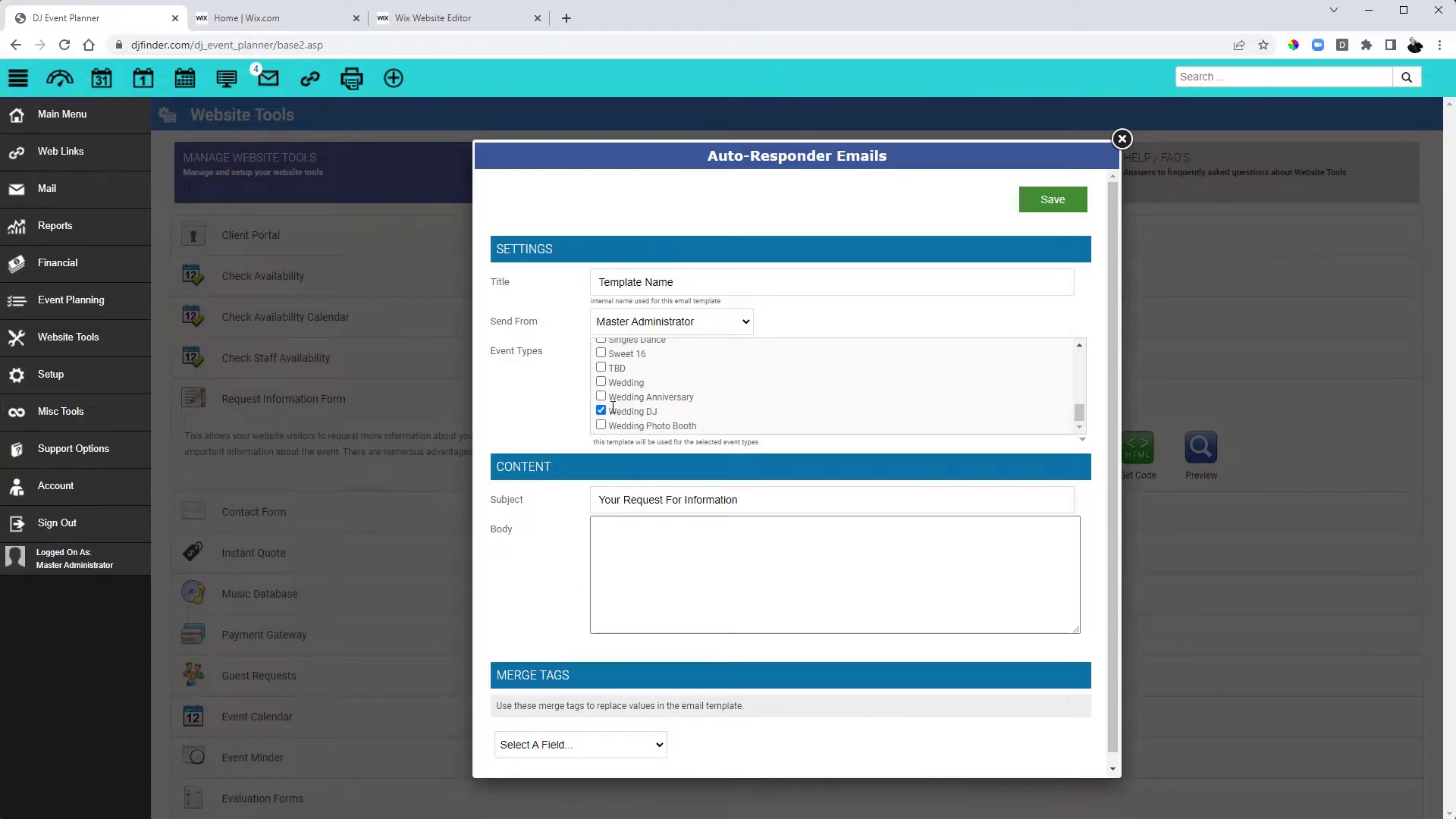
{"action": "scroll", "coordinate": [613, 407], "scroll_direction": "up", "scroll_amount": 3}
{"action": "scroll", "coordinate": [611, 410], "scroll_direction": "down", "scroll_amount": 3}
{"action": "scroll", "coordinate": [611, 410], "scroll_direction": "up", "scroll_amount": 5}
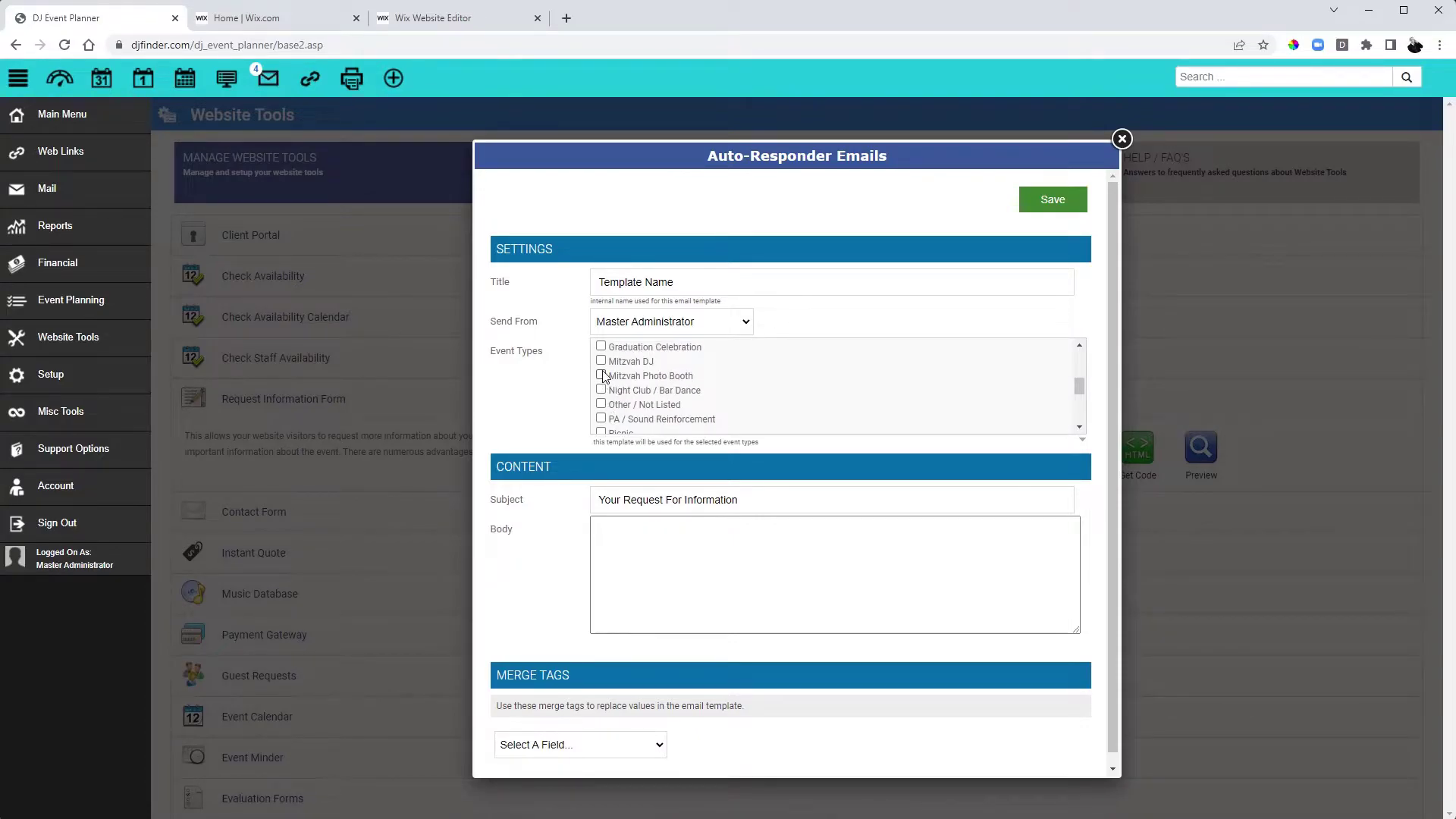
{"action": "left_click", "coordinate": [602, 361]}
{"action": "left_click", "coordinate": [571, 747]}
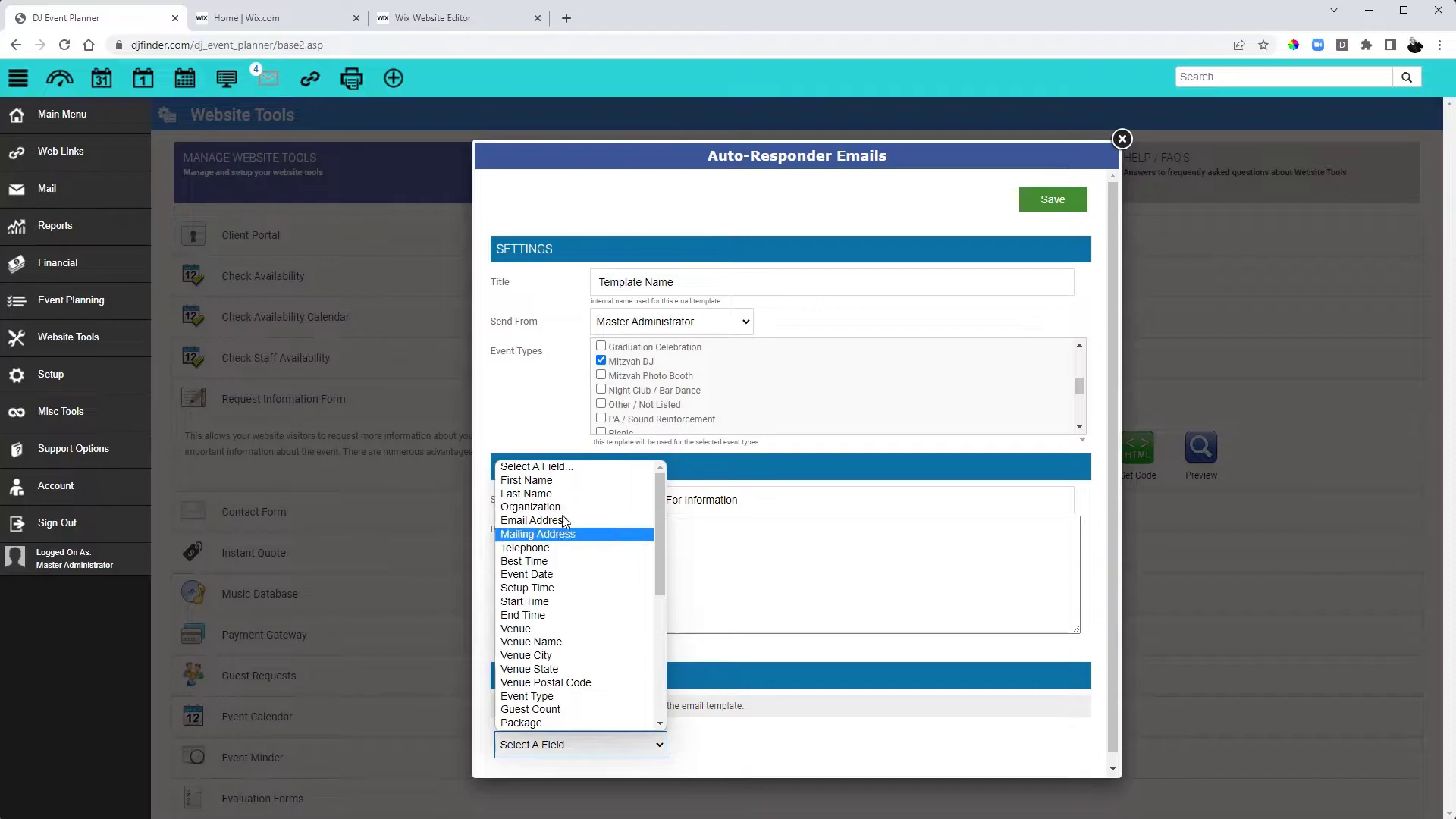
{"action": "left_click", "coordinate": [566, 486]}
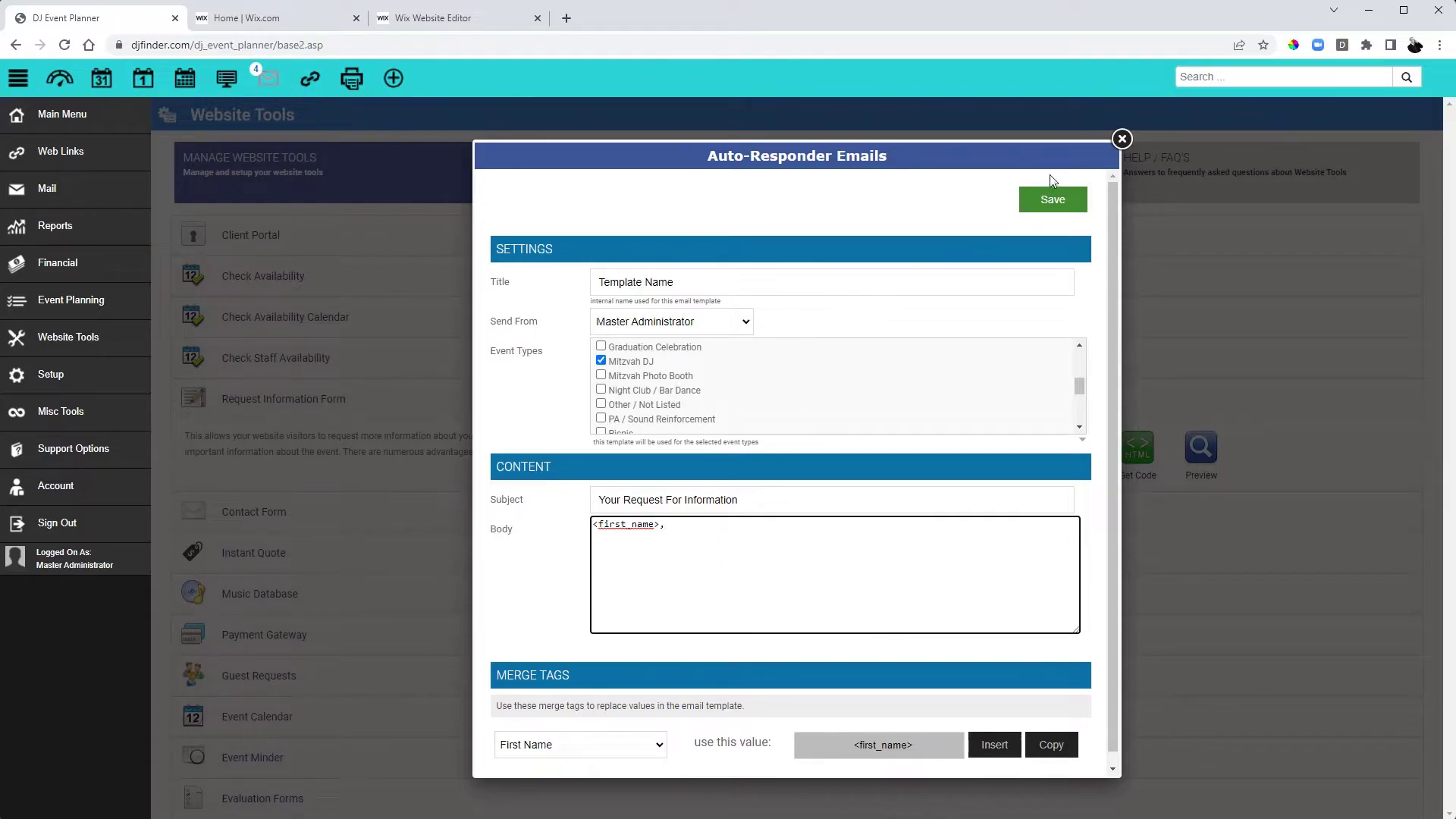
{"action": "left_click", "coordinate": [1122, 139]}
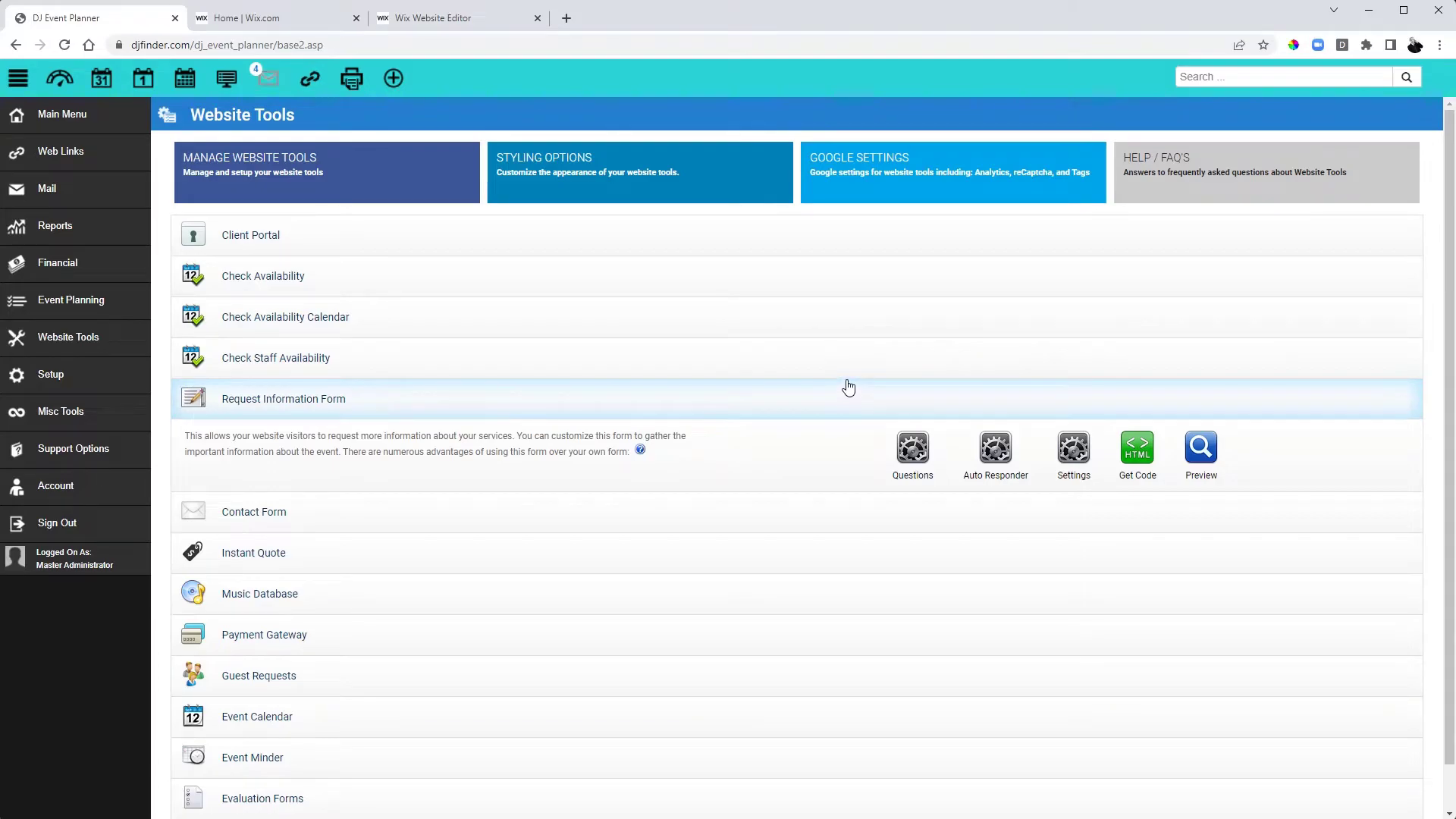
Review the Request Information Form's default questions in Edit Questions, then dismiss the editor.
{"action": "scroll", "coordinate": [843, 385], "scroll_direction": "down", "scroll_amount": 1}
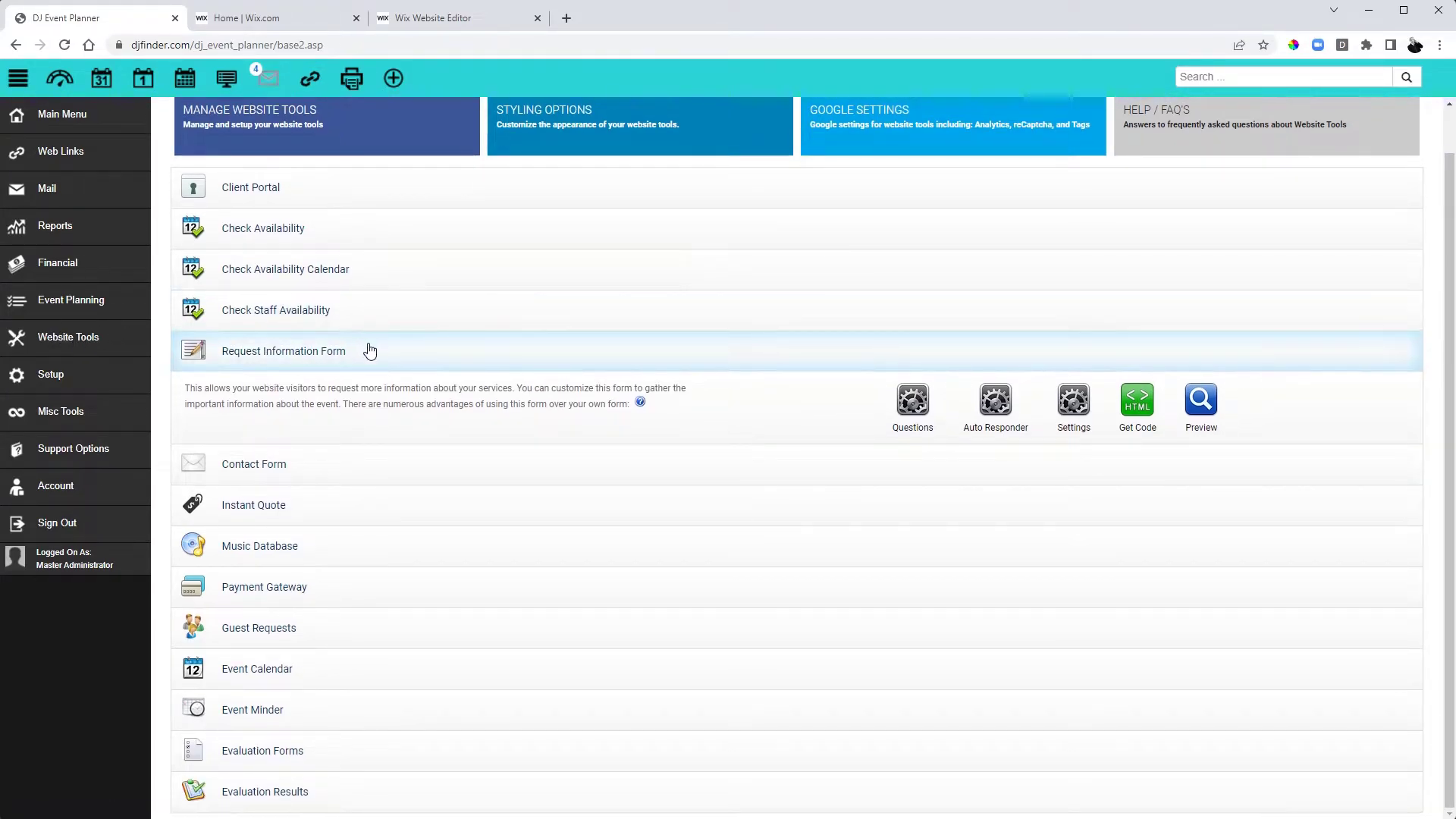
{"action": "left_click", "coordinate": [912, 399]}
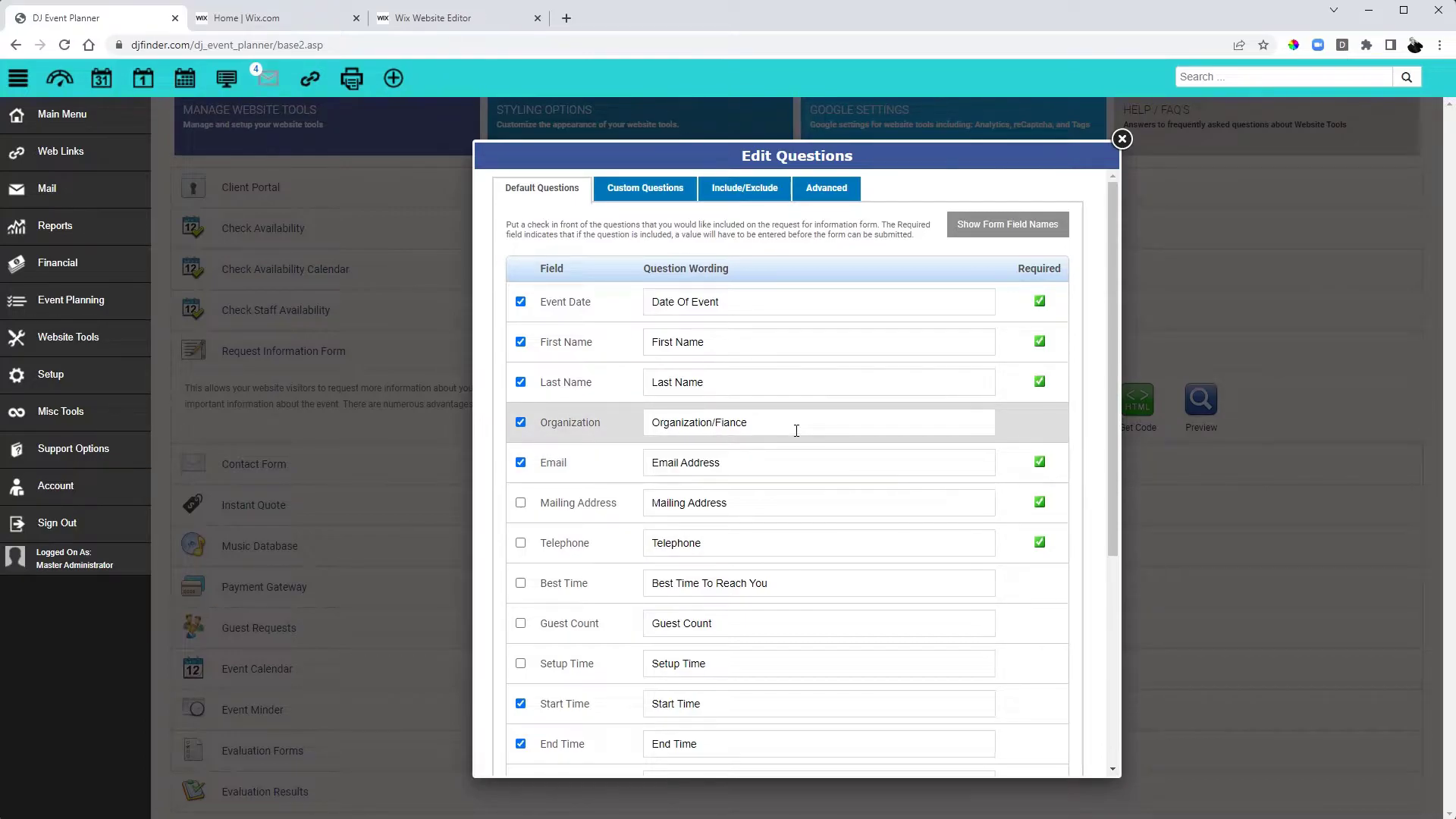
{"action": "key", "text": "Escape"}
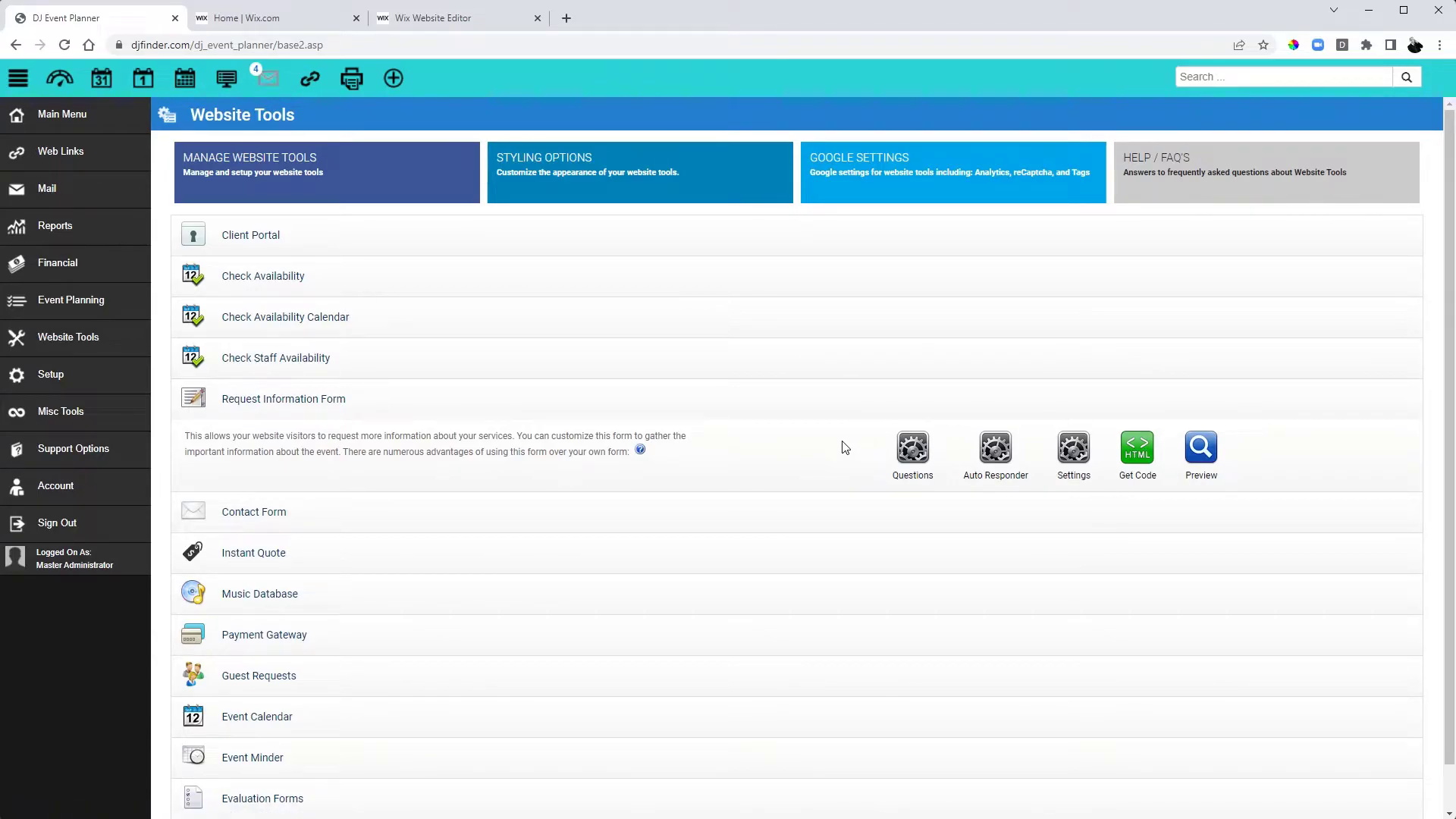
Copy the Request Information Form's Responsive Embed Code from the Get Code dialog.
{"action": "left_click", "coordinate": [1136, 448]}
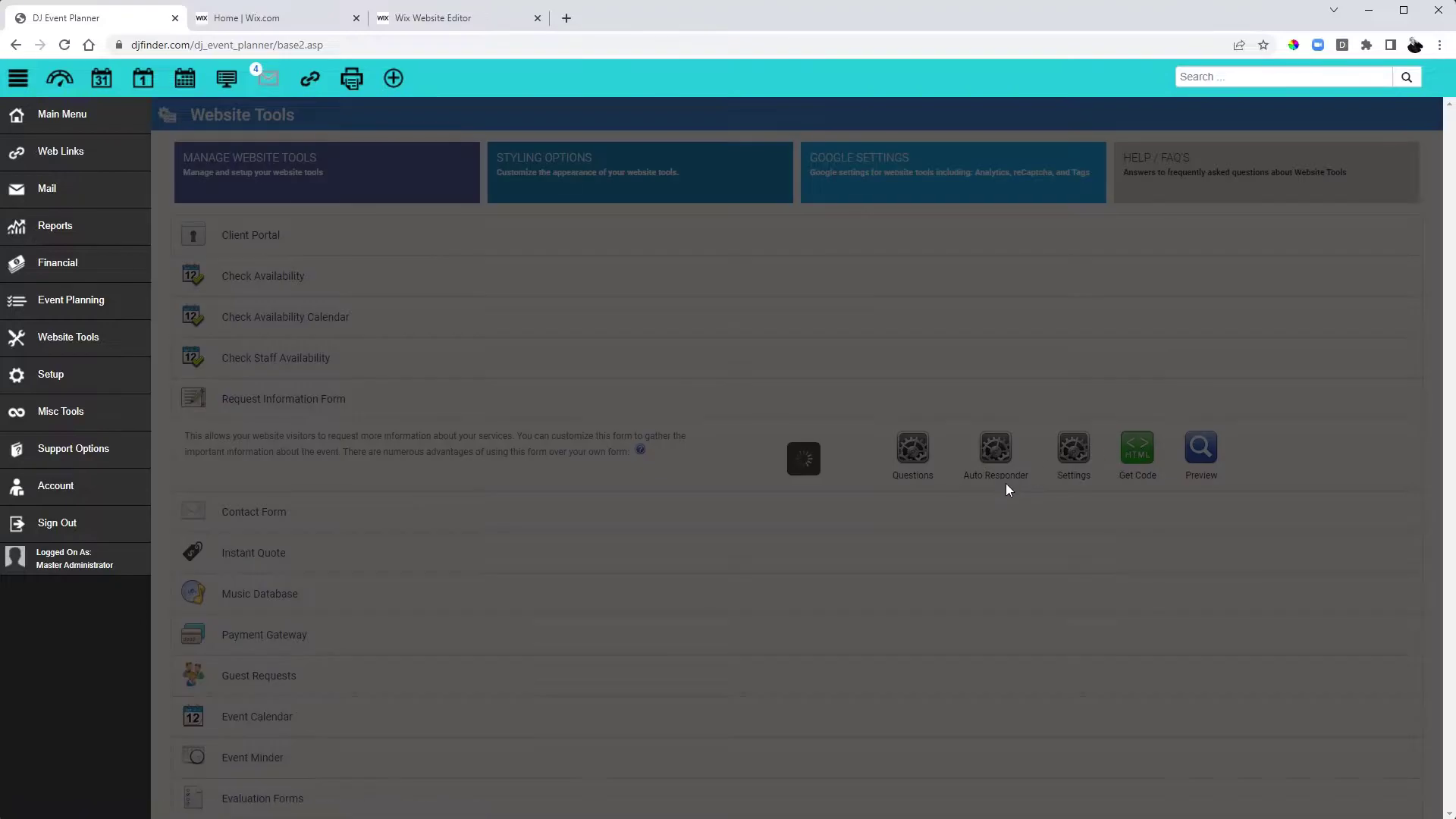
{"action": "scroll", "coordinate": [806, 392], "scroll_direction": "down", "scroll_amount": 5}
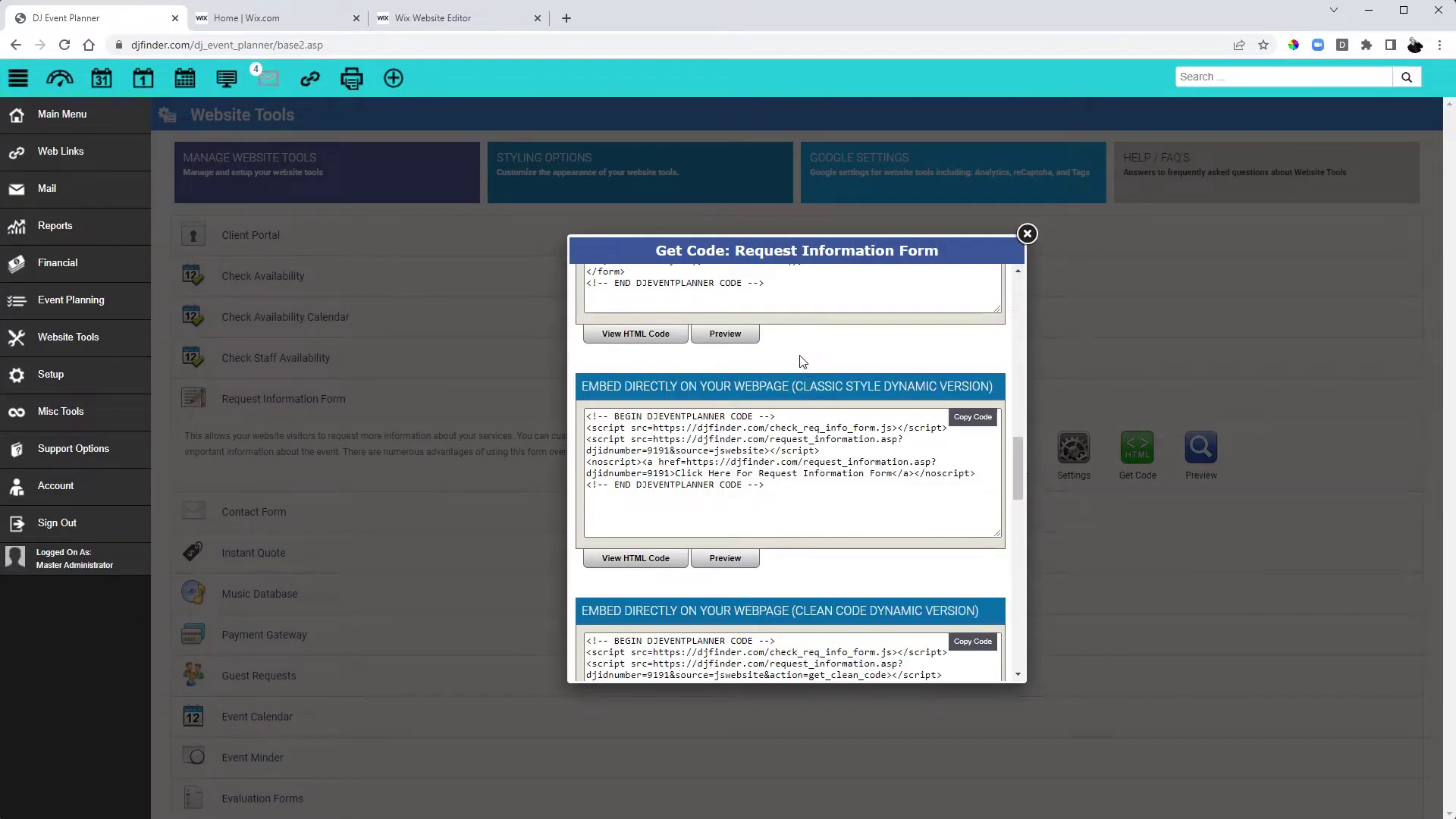
{"action": "scroll", "coordinate": [800, 361], "scroll_direction": "down", "scroll_amount": 6}
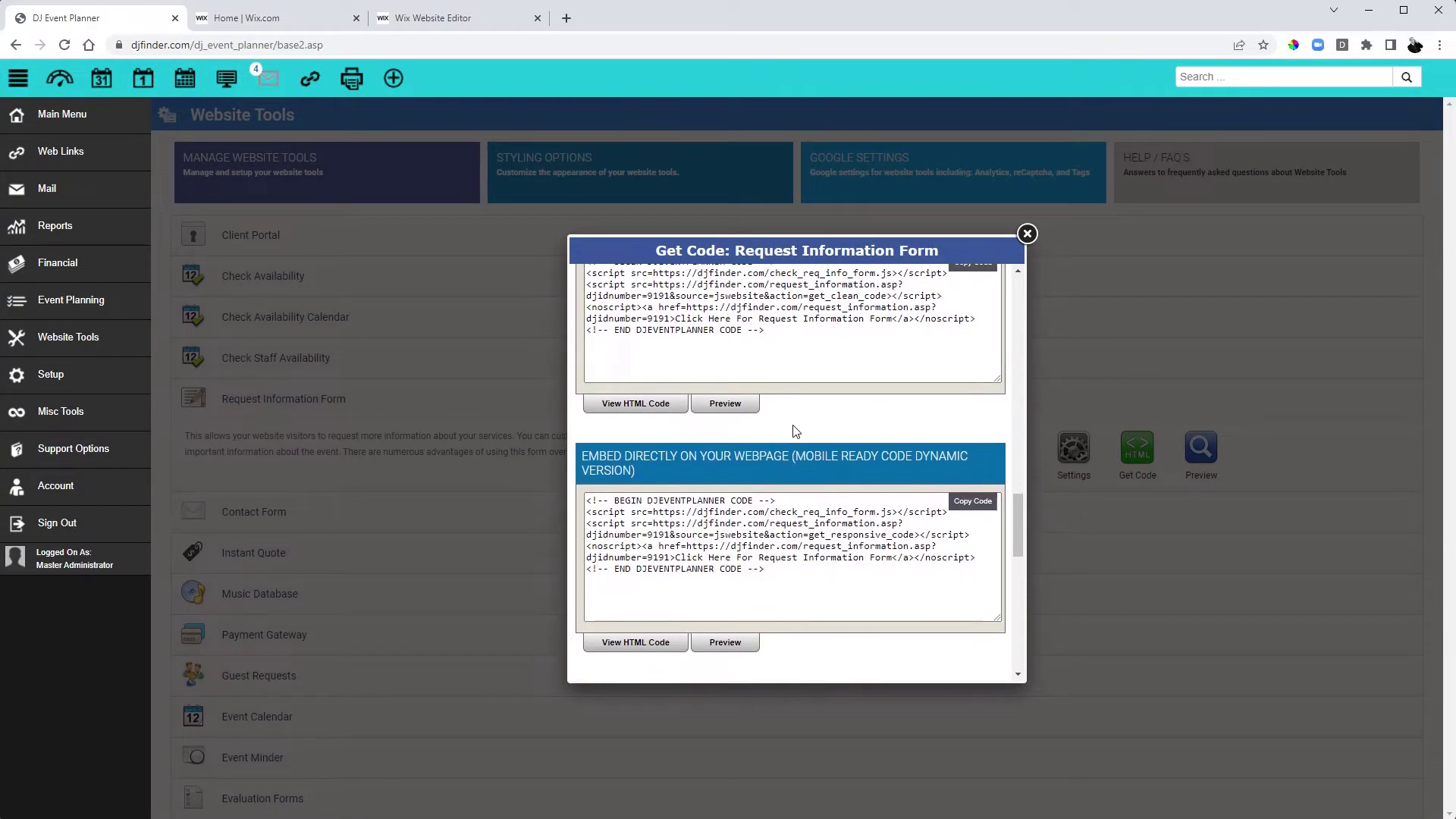
{"action": "scroll", "coordinate": [794, 427], "scroll_direction": "down", "scroll_amount": 2}
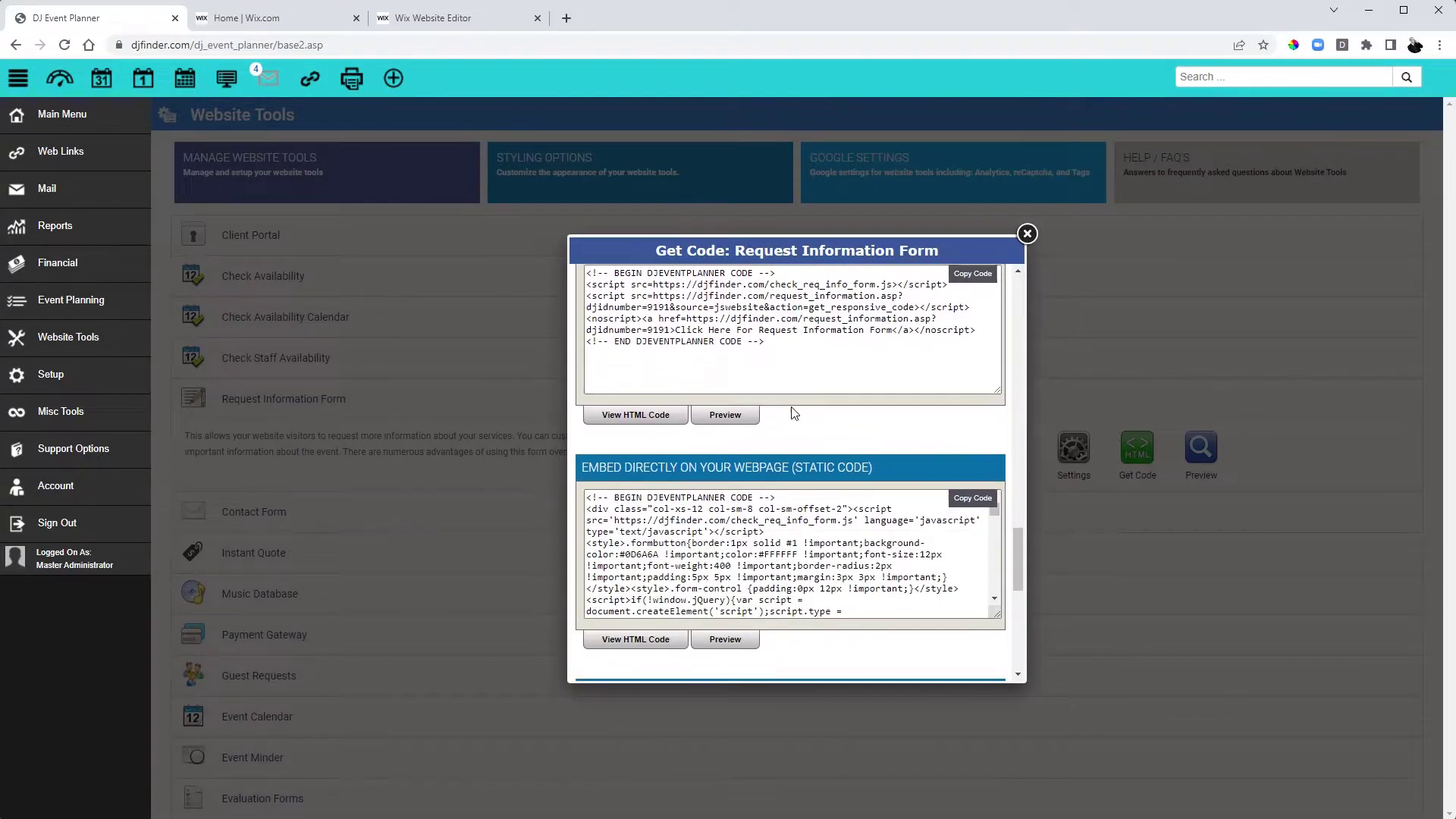
{"action": "scroll", "coordinate": [793, 414], "scroll_direction": "down", "scroll_amount": 2}
{"action": "scroll", "coordinate": [910, 492], "scroll_direction": "down", "scroll_amount": 4}
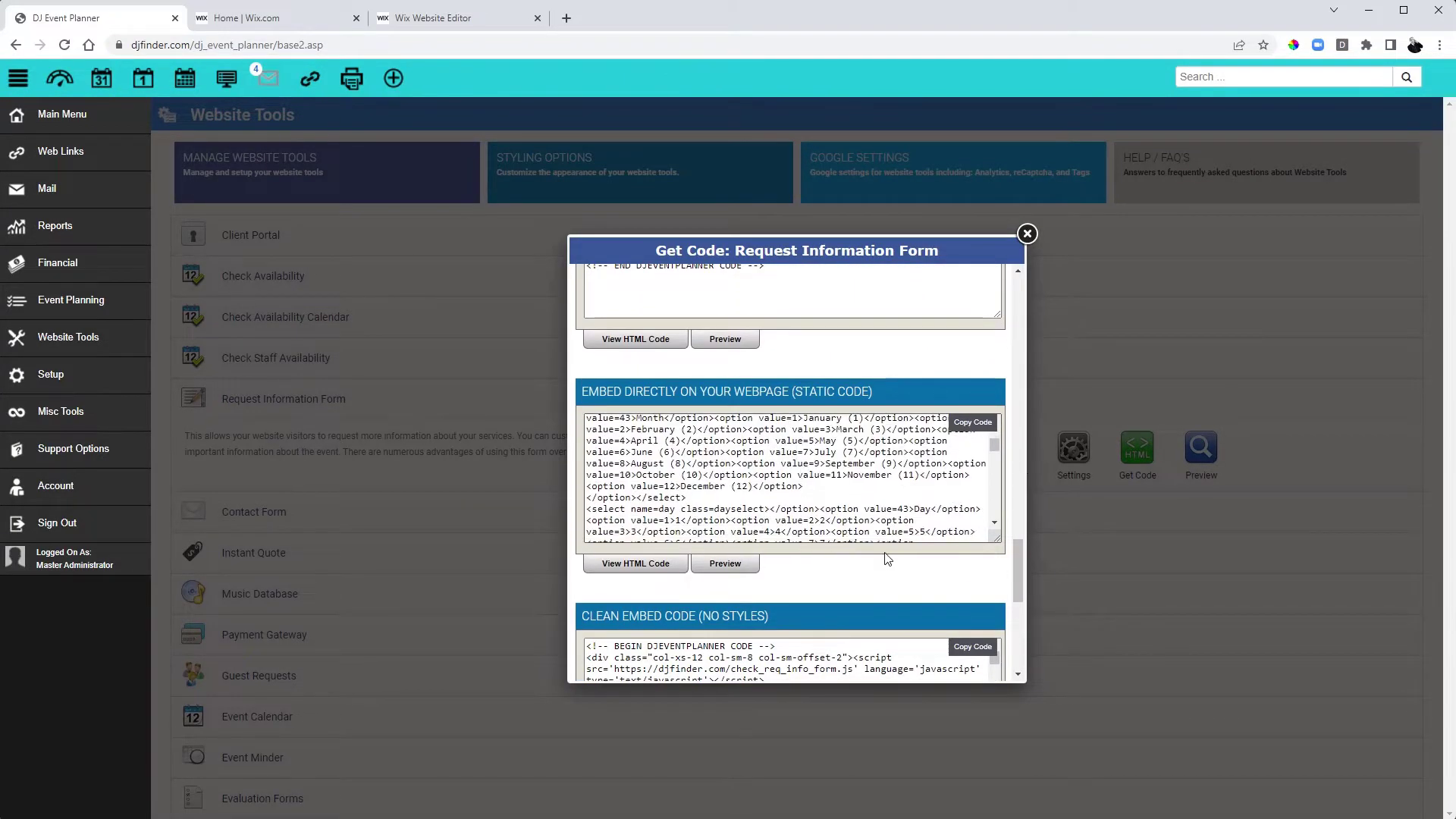
{"action": "scroll", "coordinate": [944, 559], "scroll_direction": "down", "scroll_amount": 5}
{"action": "scroll", "coordinate": [944, 559], "scroll_direction": "down", "scroll_amount": 1}
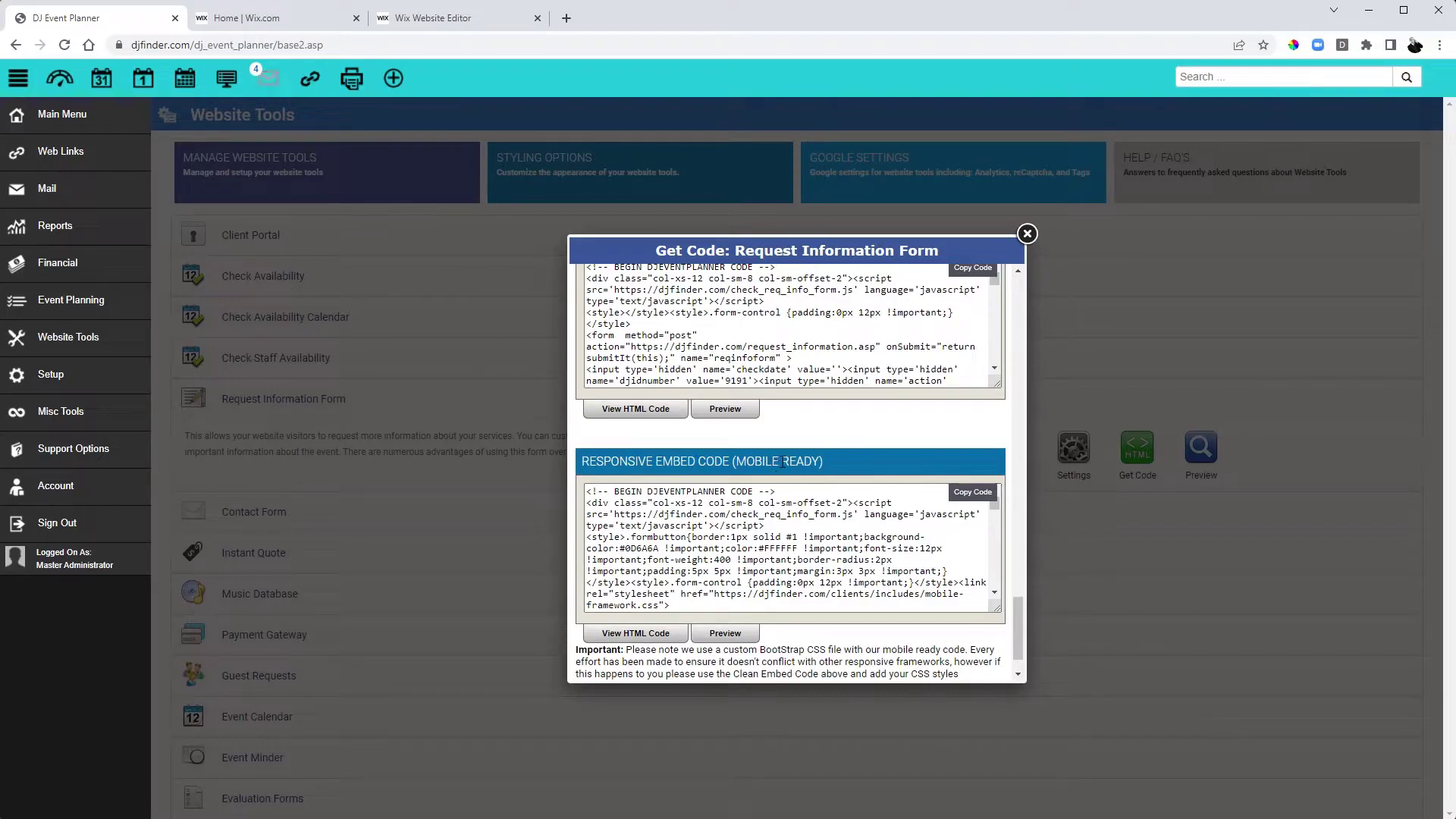
{"action": "left_click", "coordinate": [972, 492]}
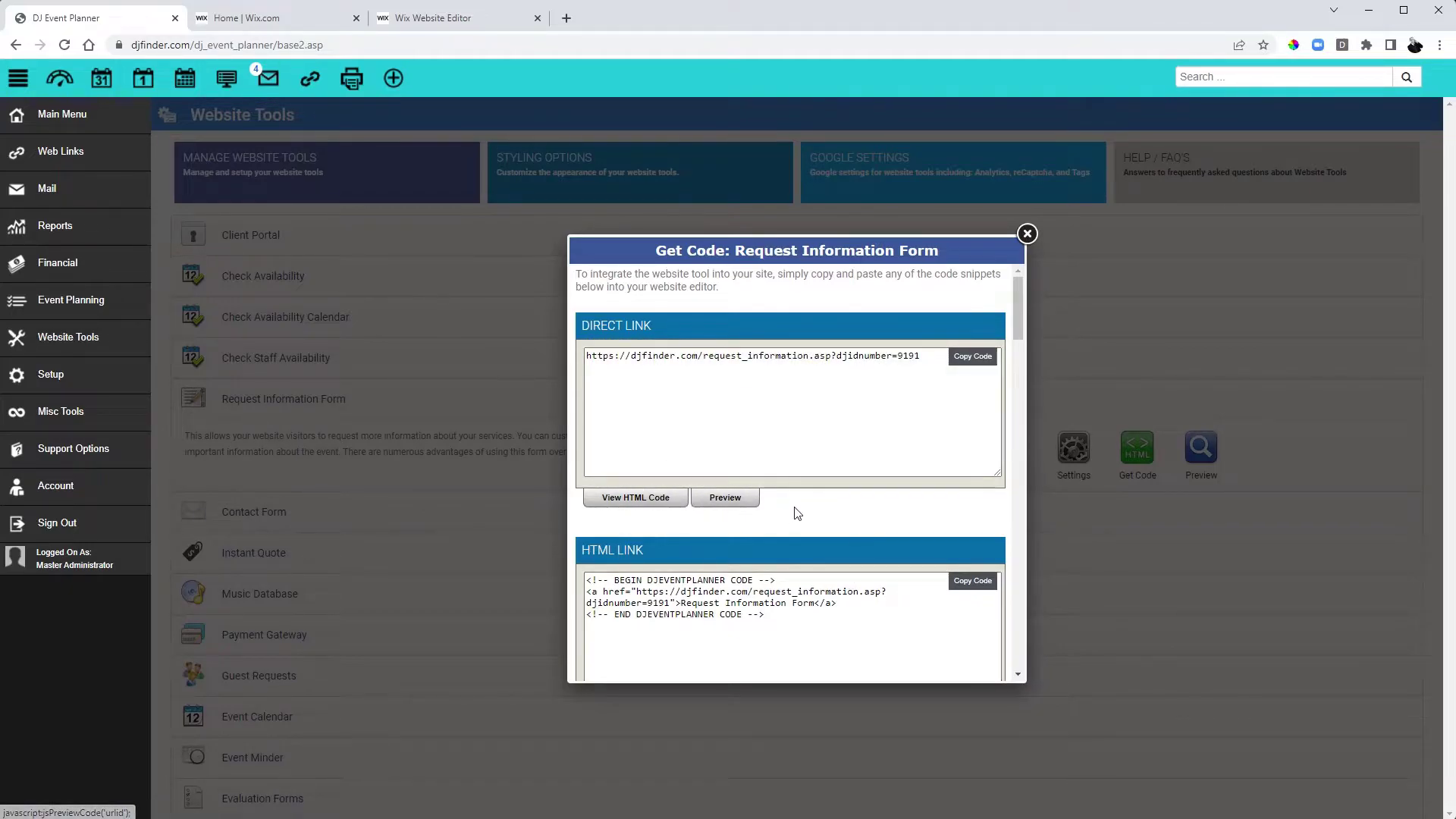
{"action": "left_click", "coordinate": [1026, 235]}
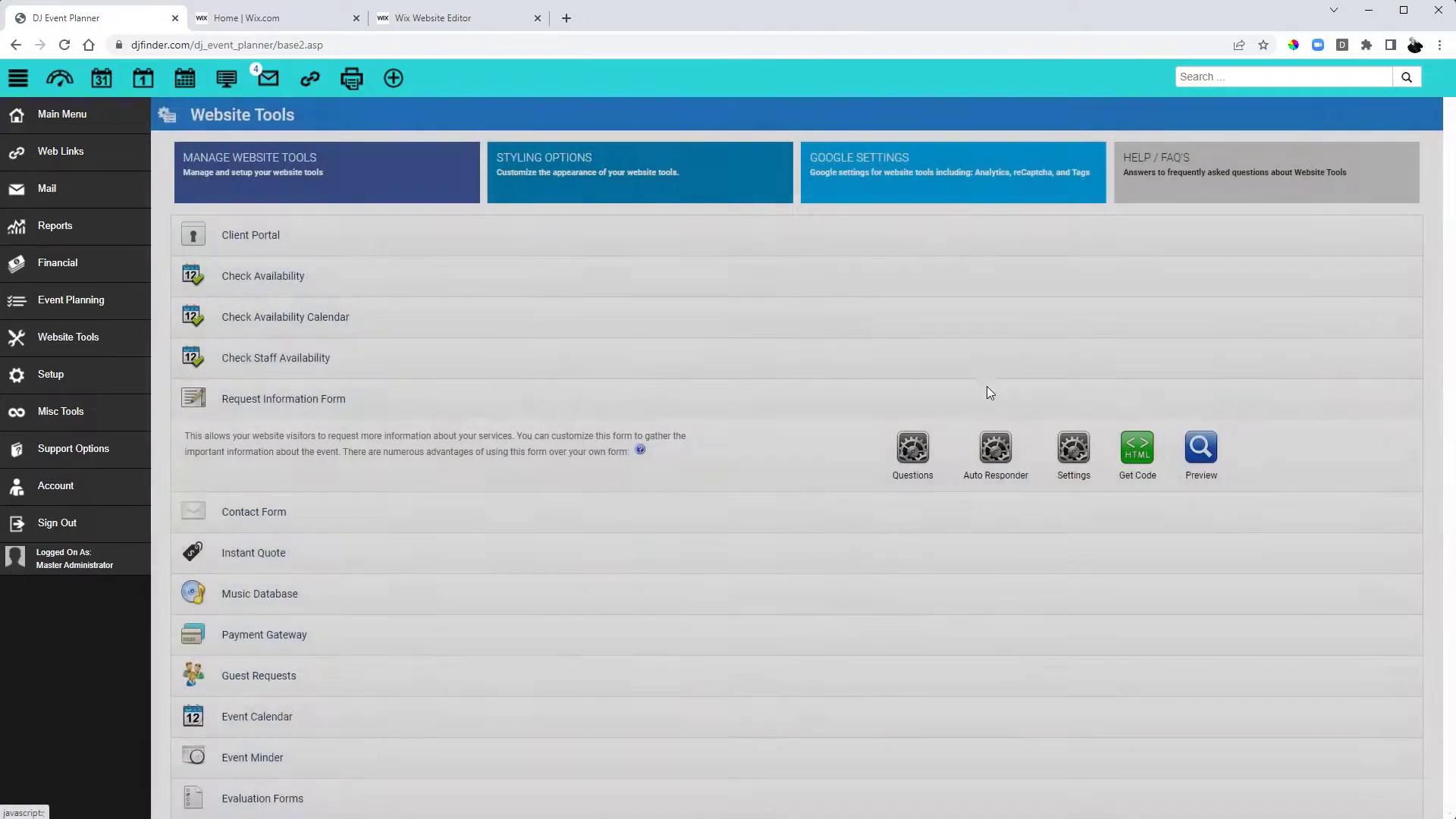
{"action": "left_click", "coordinate": [913, 451]}
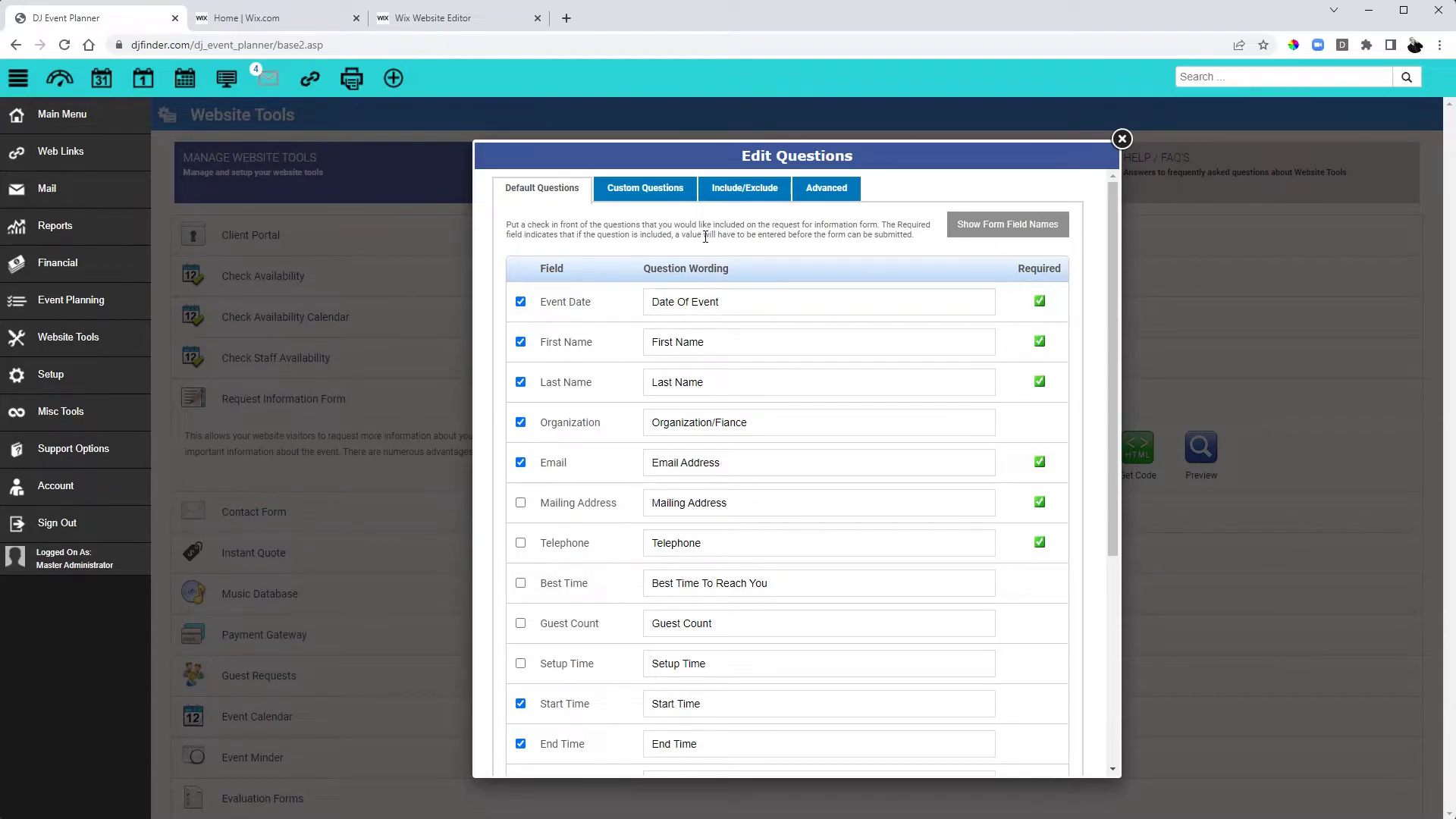
{"action": "key", "text": "Escape"}
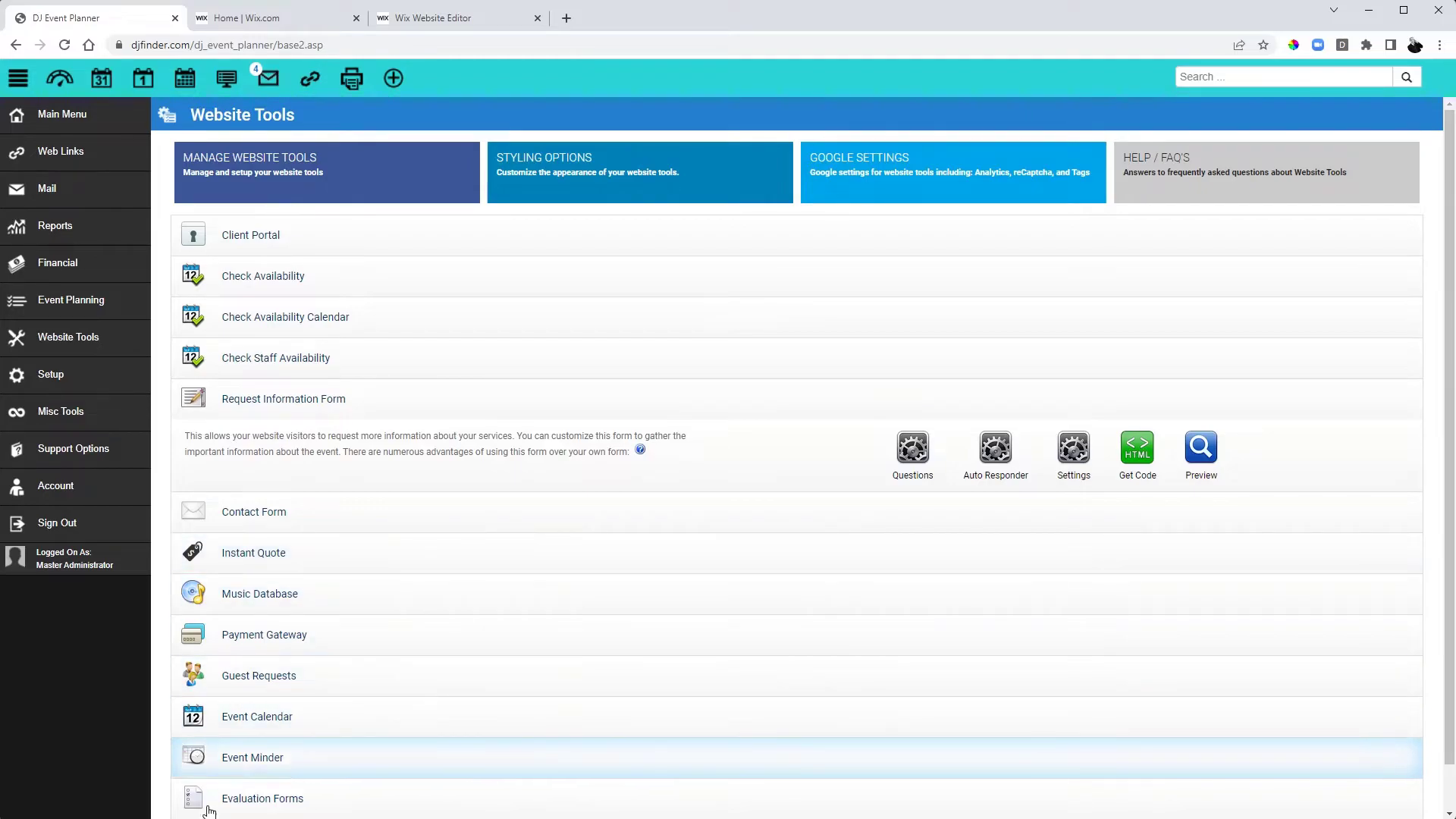
Copy the form's Responsive Embed Code again and switch to a blank Notepad document.
{"action": "left_click", "coordinate": [1141, 454]}
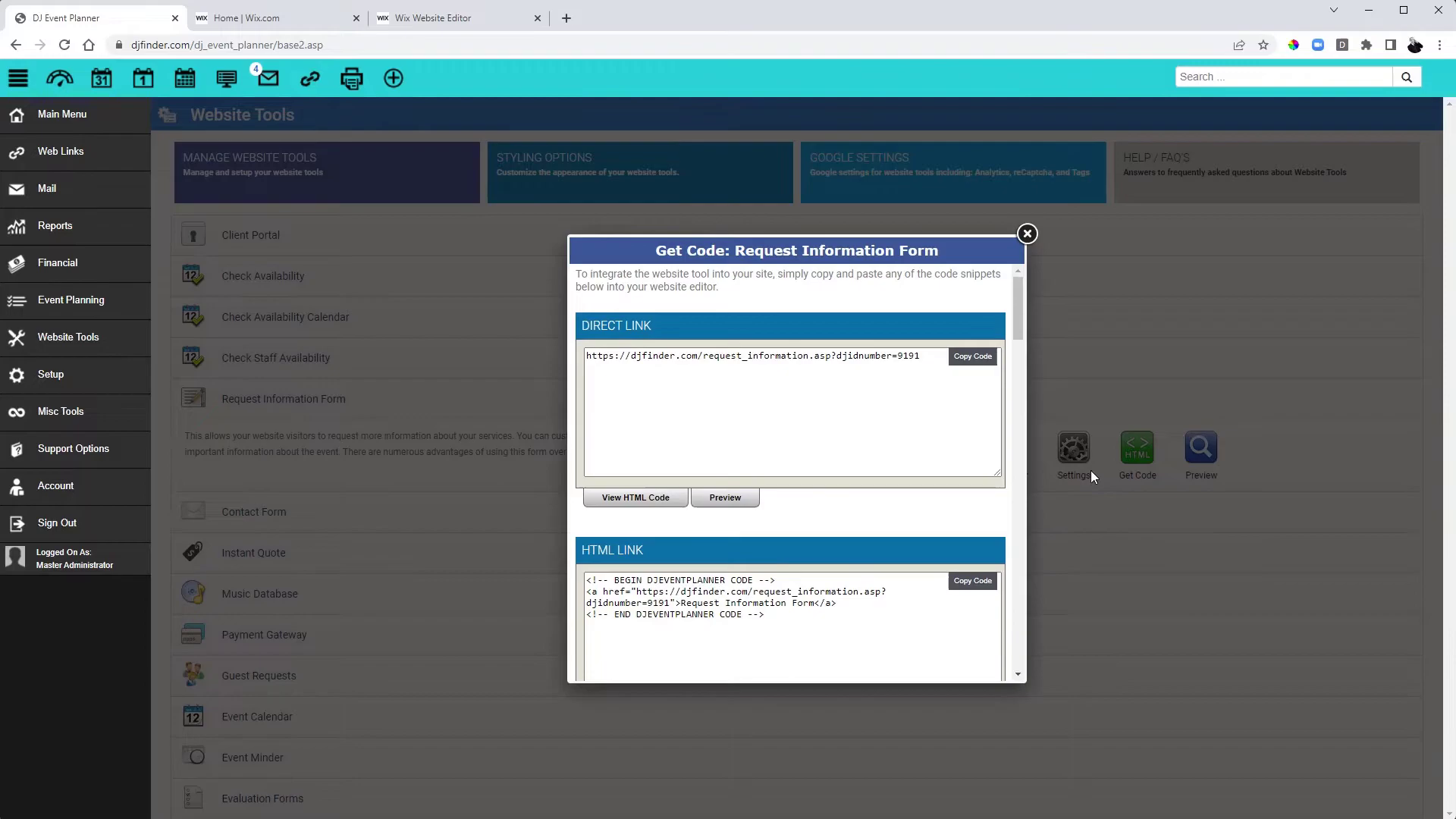
{"action": "left_click_drag", "start_coordinate": [1018, 313], "coordinate": [1015, 693]}
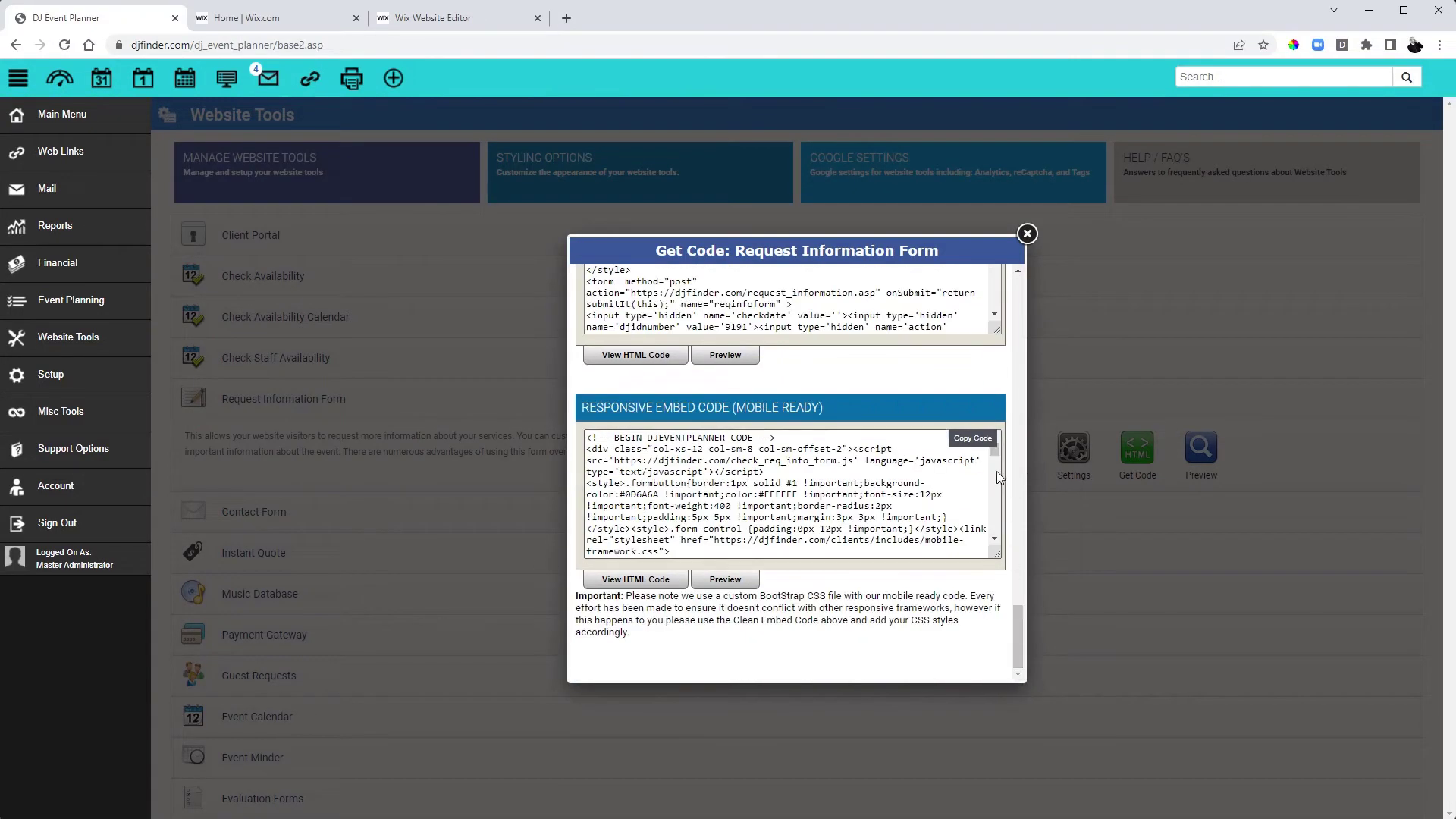
{"action": "left_click", "coordinate": [973, 440]}
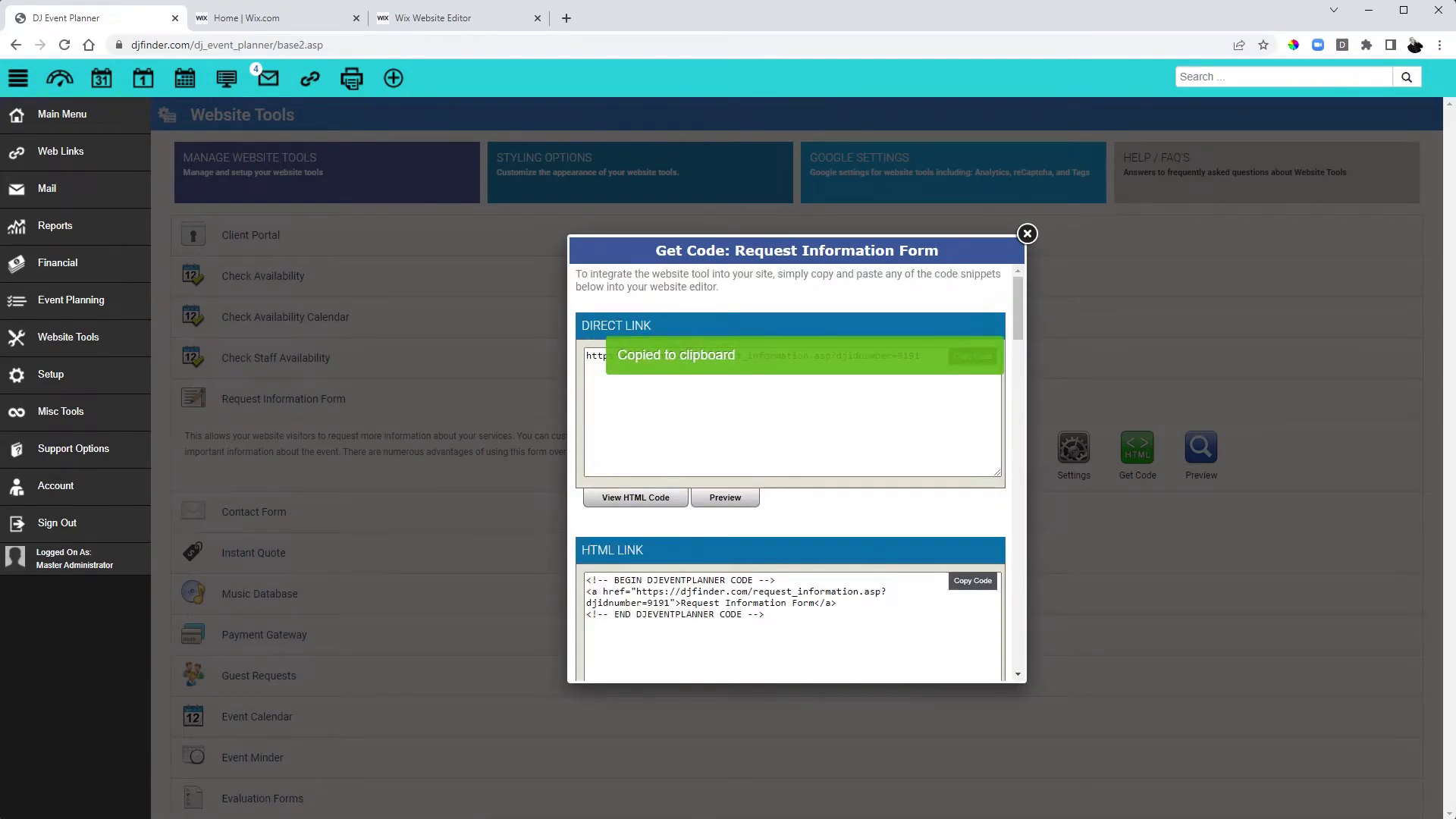
{"action": "key", "text": "alt+Tab"}
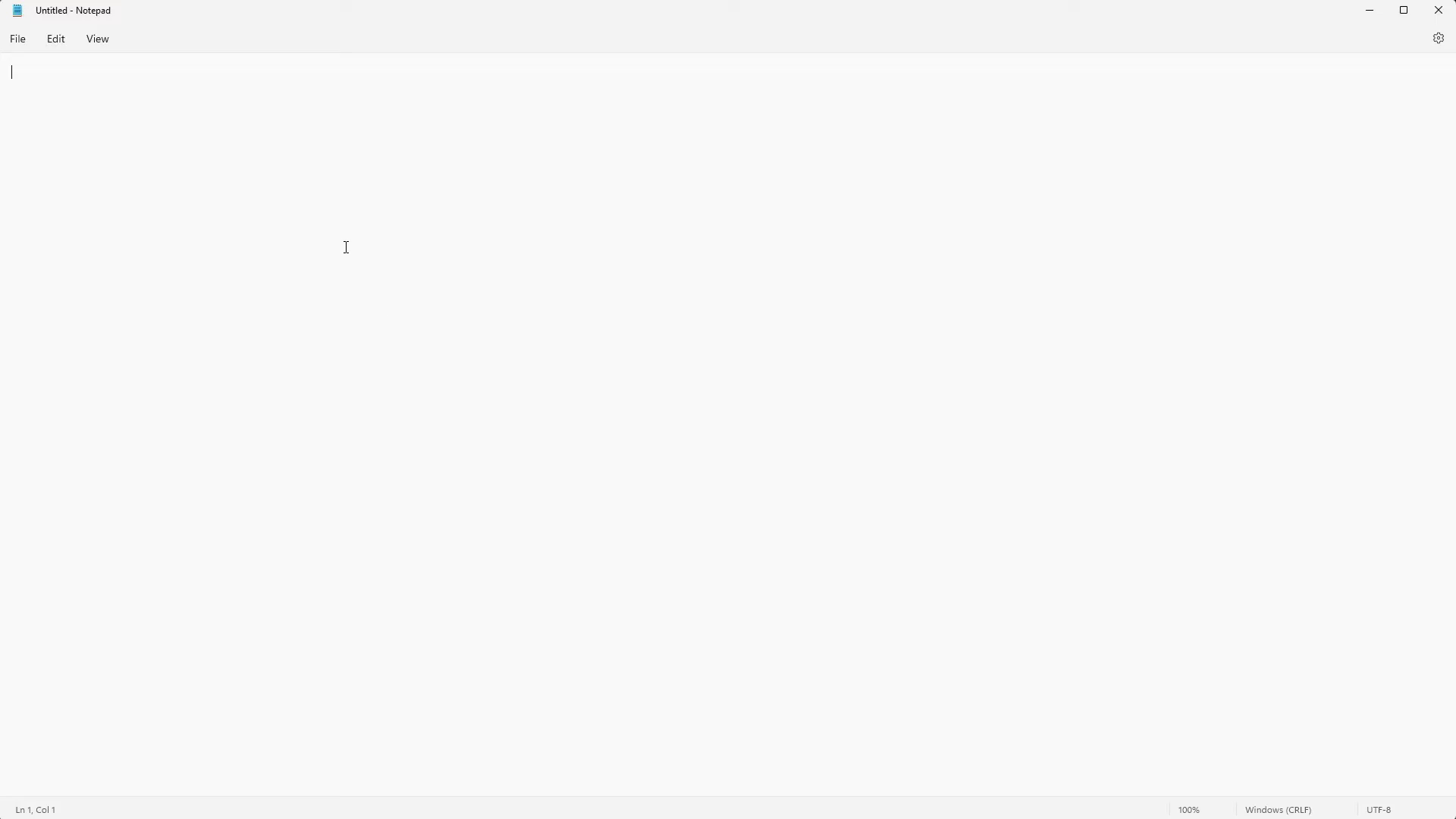
Paste the form code into Notepad and locate the event_type options on line 70.
{"action": "key", "text": "ctrl+v"}
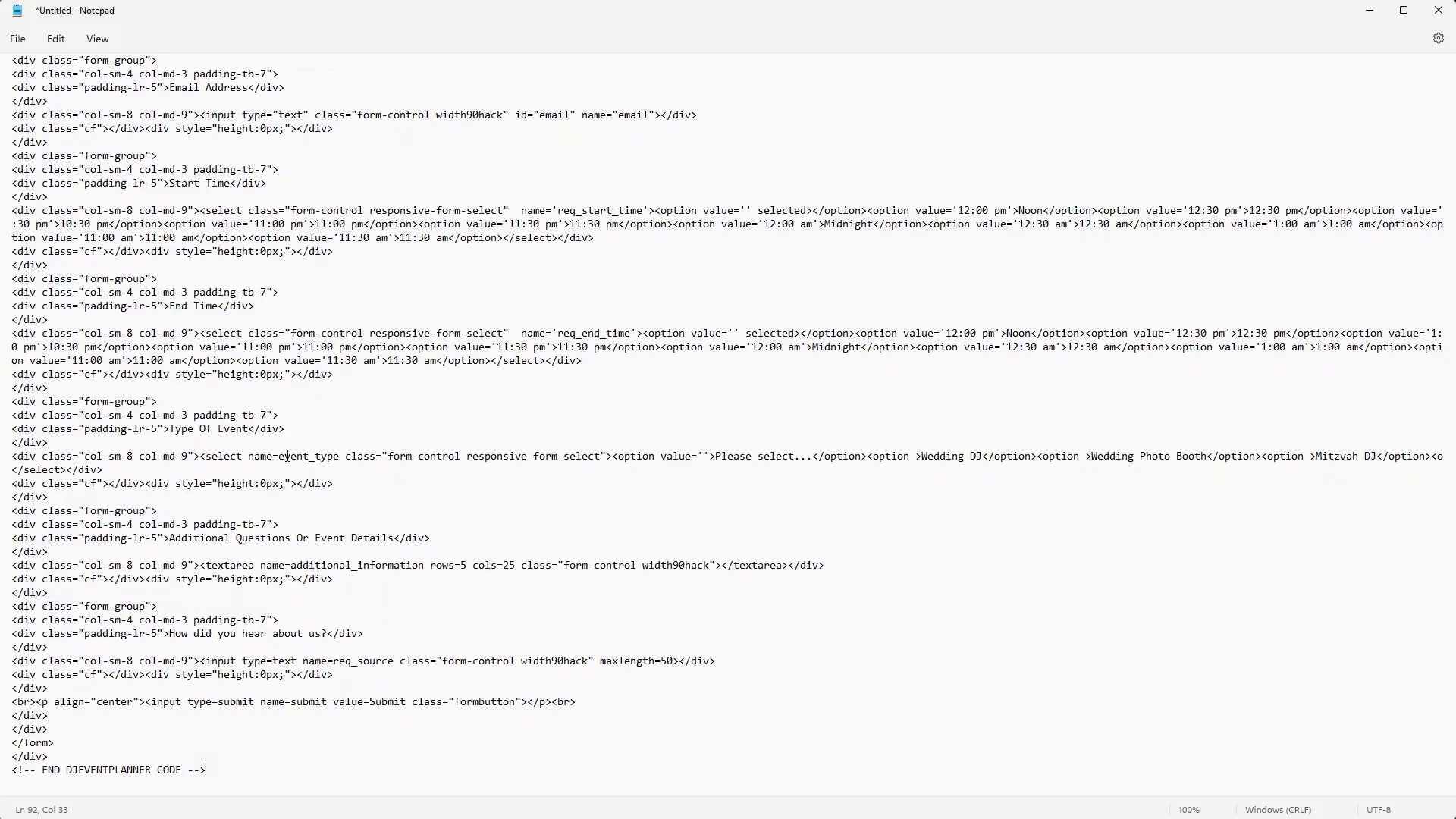
{"action": "left_click_drag", "start_coordinate": [279, 455], "coordinate": [341, 459]}
{"action": "left_click_drag", "start_coordinate": [718, 456], "coordinate": [1051, 464]}
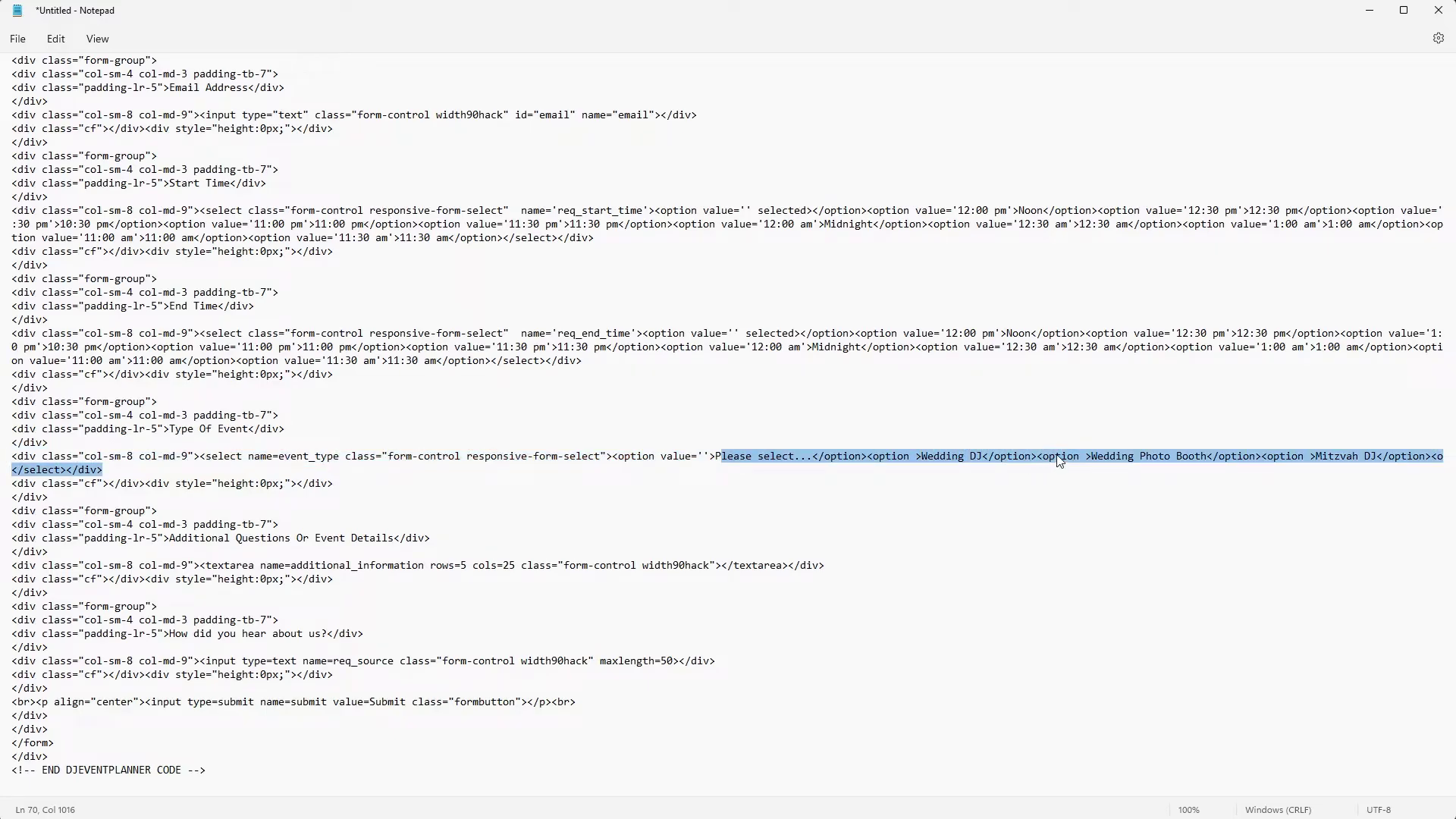
{"action": "left_click", "coordinate": [1055, 456]}
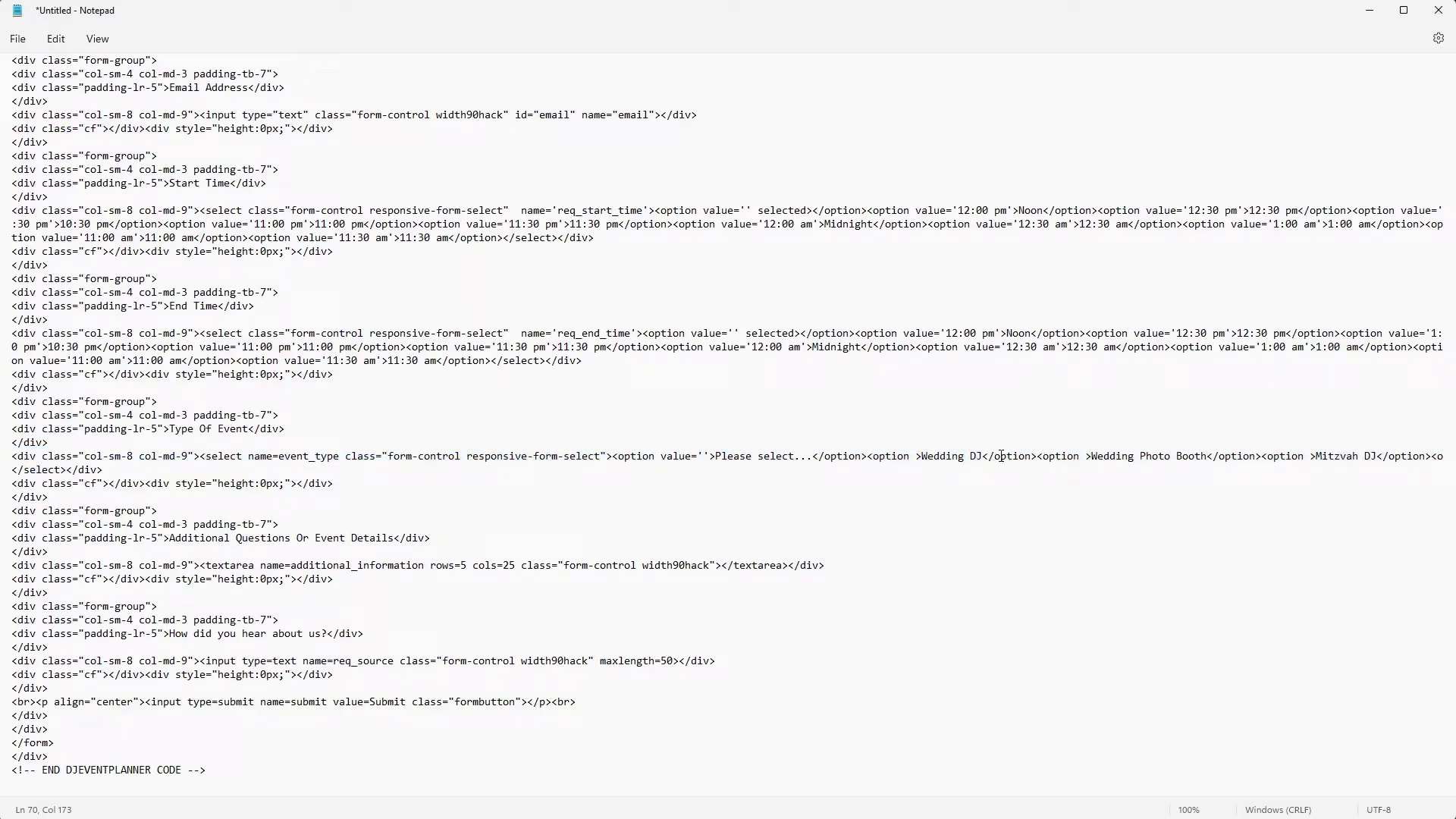
Delete the Wedding Photo Booth and Mitzvah Photo Booth options from the event type list.
{"action": "left_click_drag", "start_coordinate": [1036, 456], "coordinate": [921, 459]}
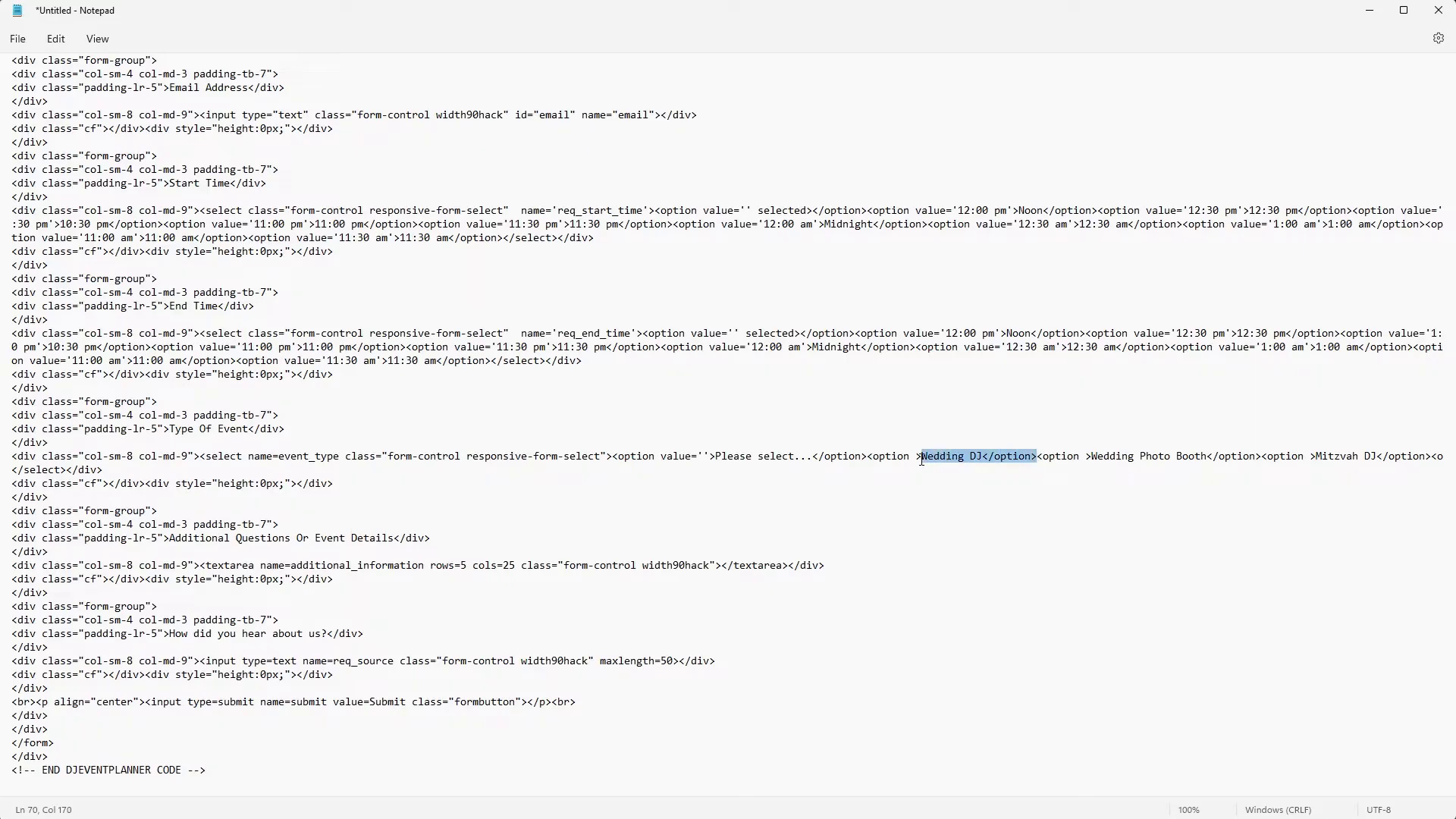
{"action": "left_click_drag", "start_coordinate": [1035, 456], "coordinate": [1265, 457]}
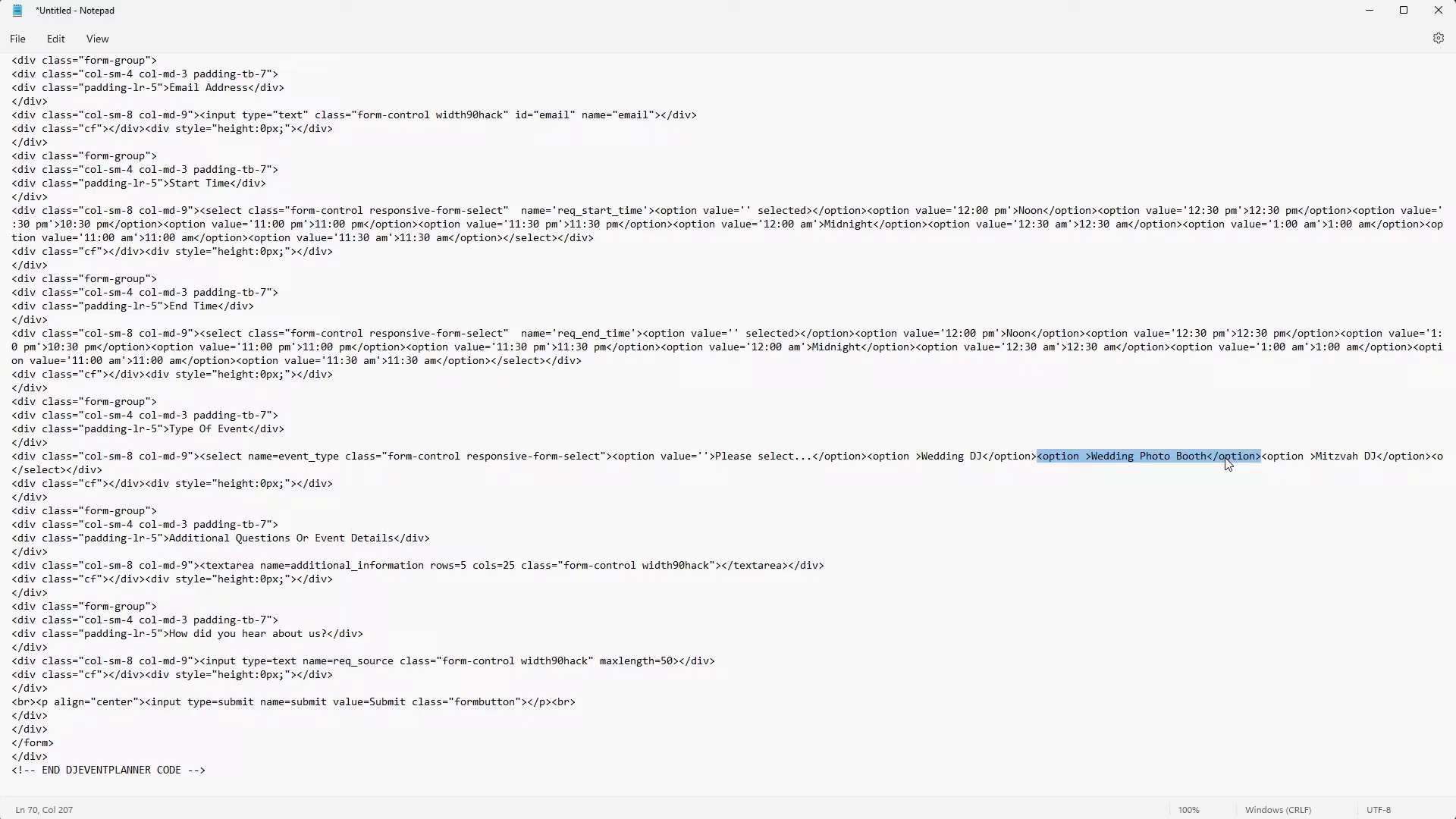
{"action": "key", "text": "ctrl+c"}
{"action": "key", "text": "Delete"}
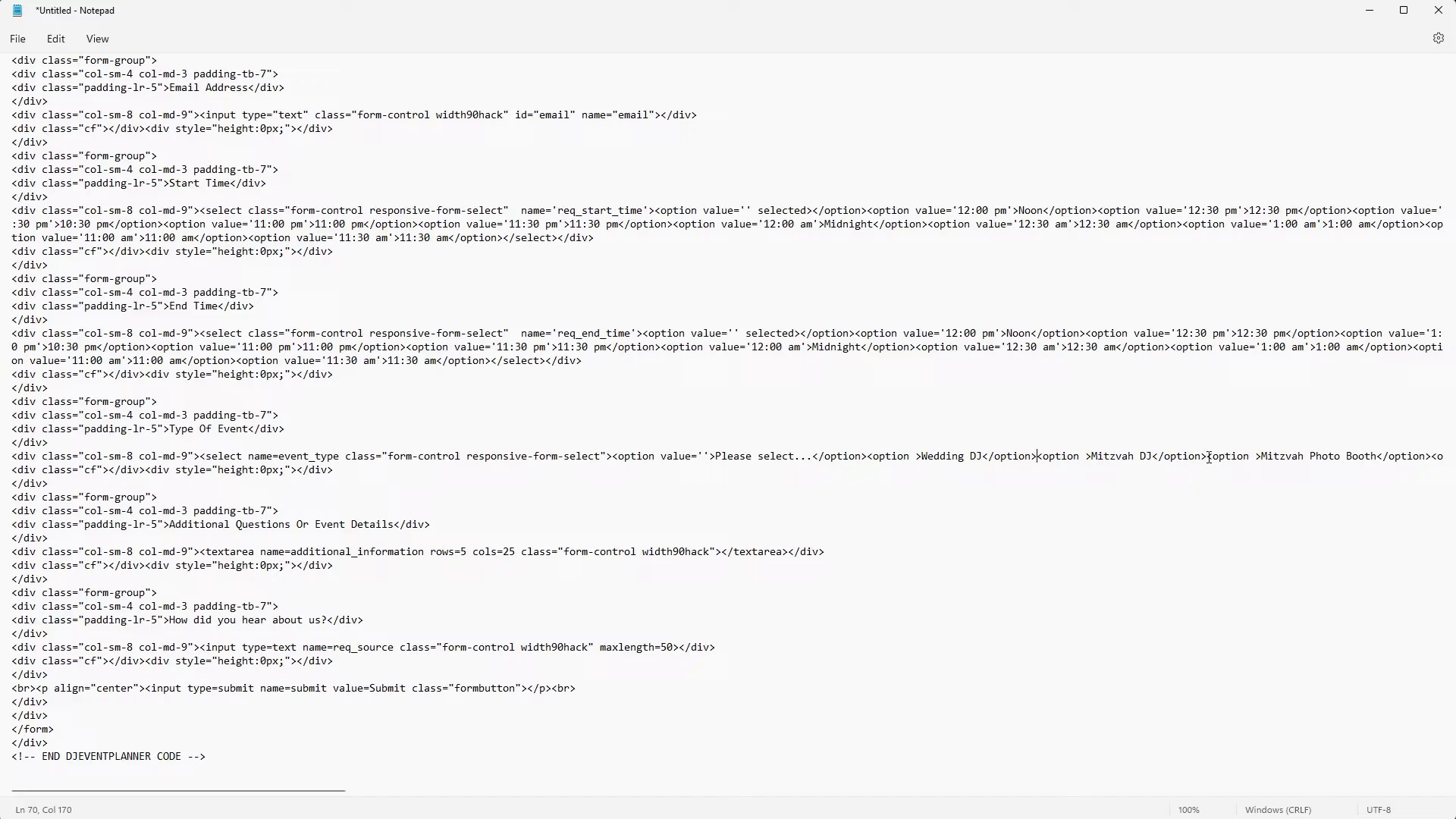
{"action": "left_click_drag", "start_coordinate": [1207, 455], "coordinate": [1432, 457]}
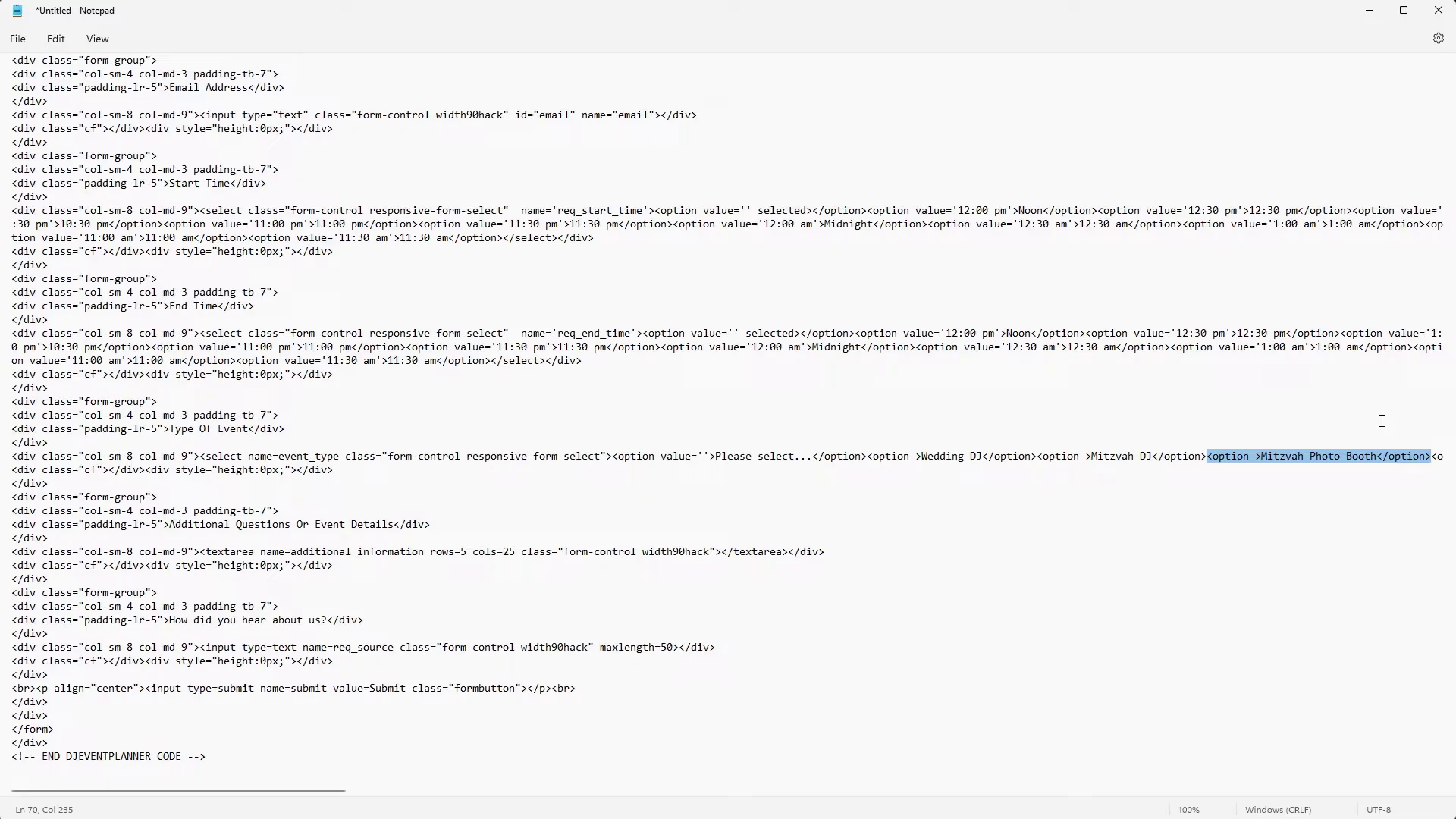
{"action": "key", "text": "Delete"}
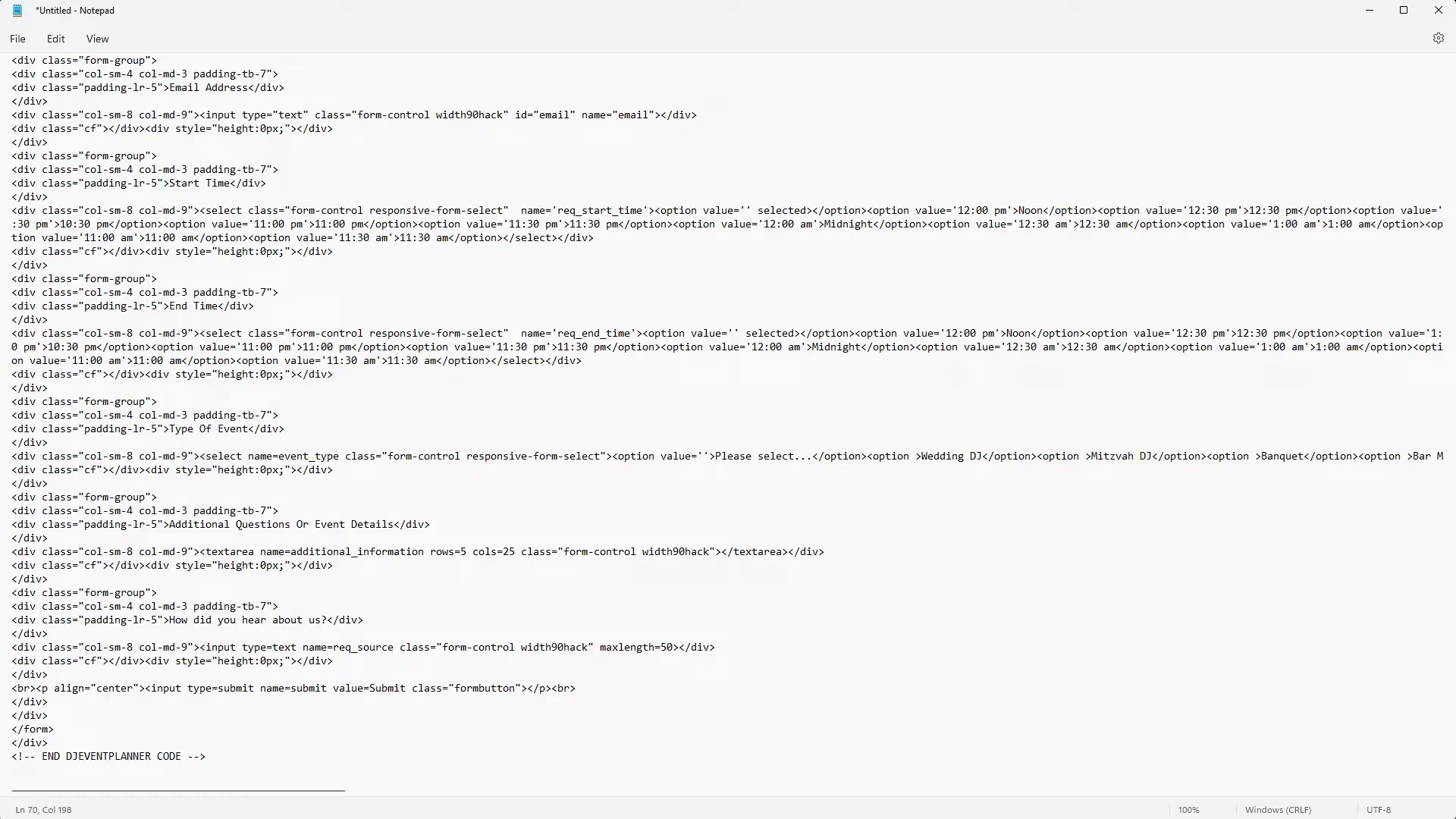
Back in DJ Event Planner, open the Request Information Form's Advanced question settings.
{"action": "key", "text": "alt+Tab"}
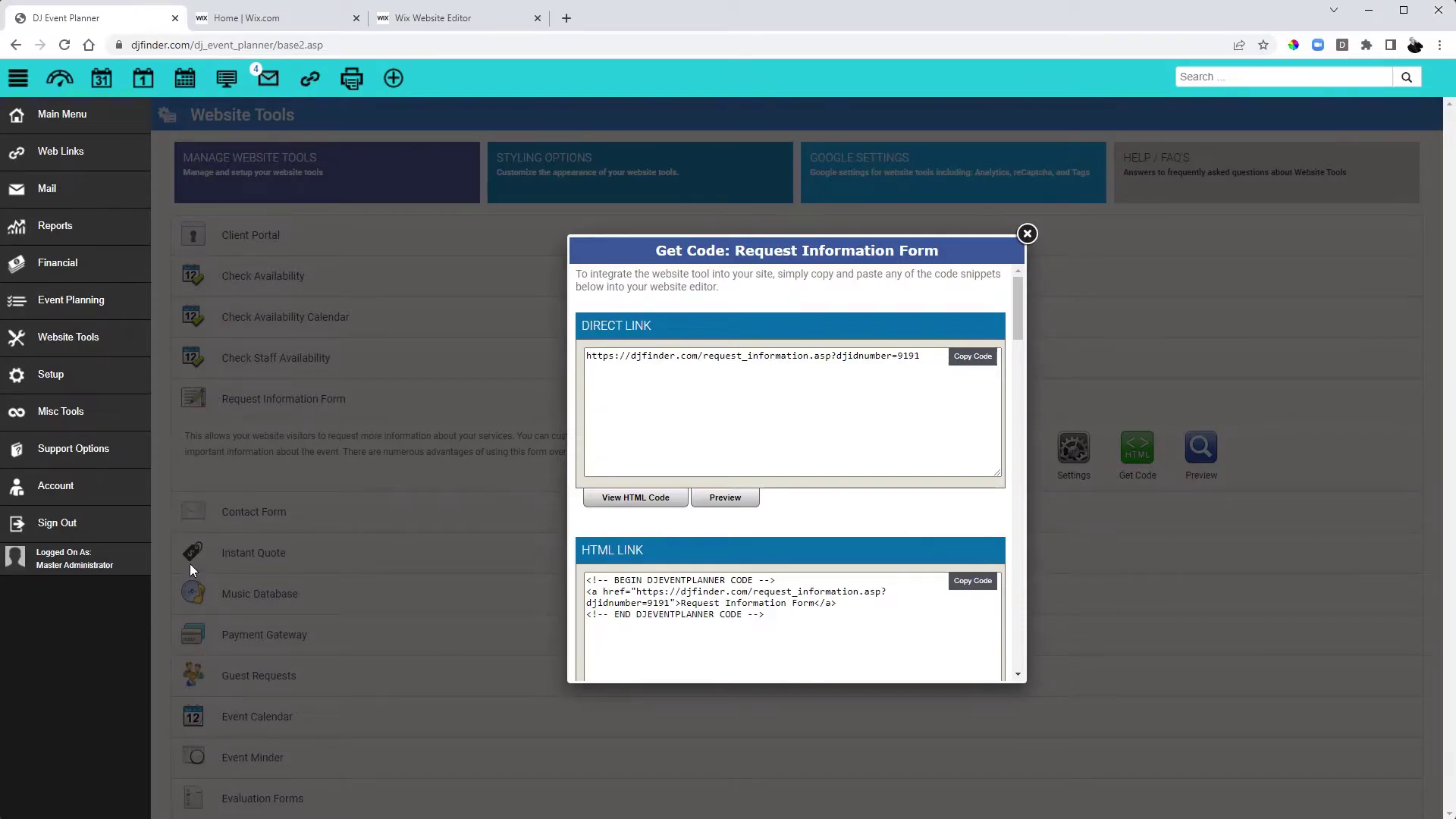
{"action": "left_click", "coordinate": [72, 338]}
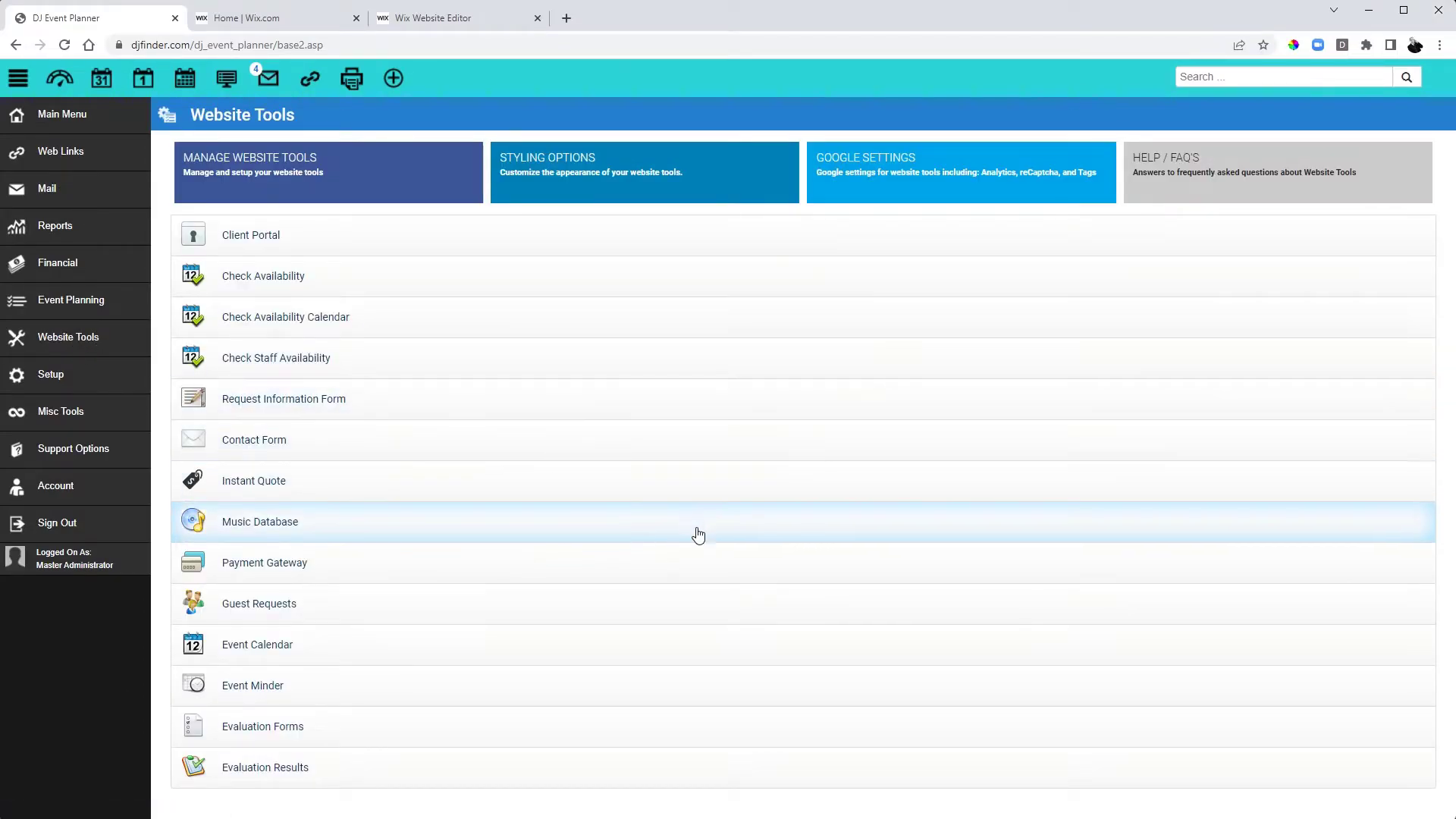
{"action": "left_click", "coordinate": [856, 403]}
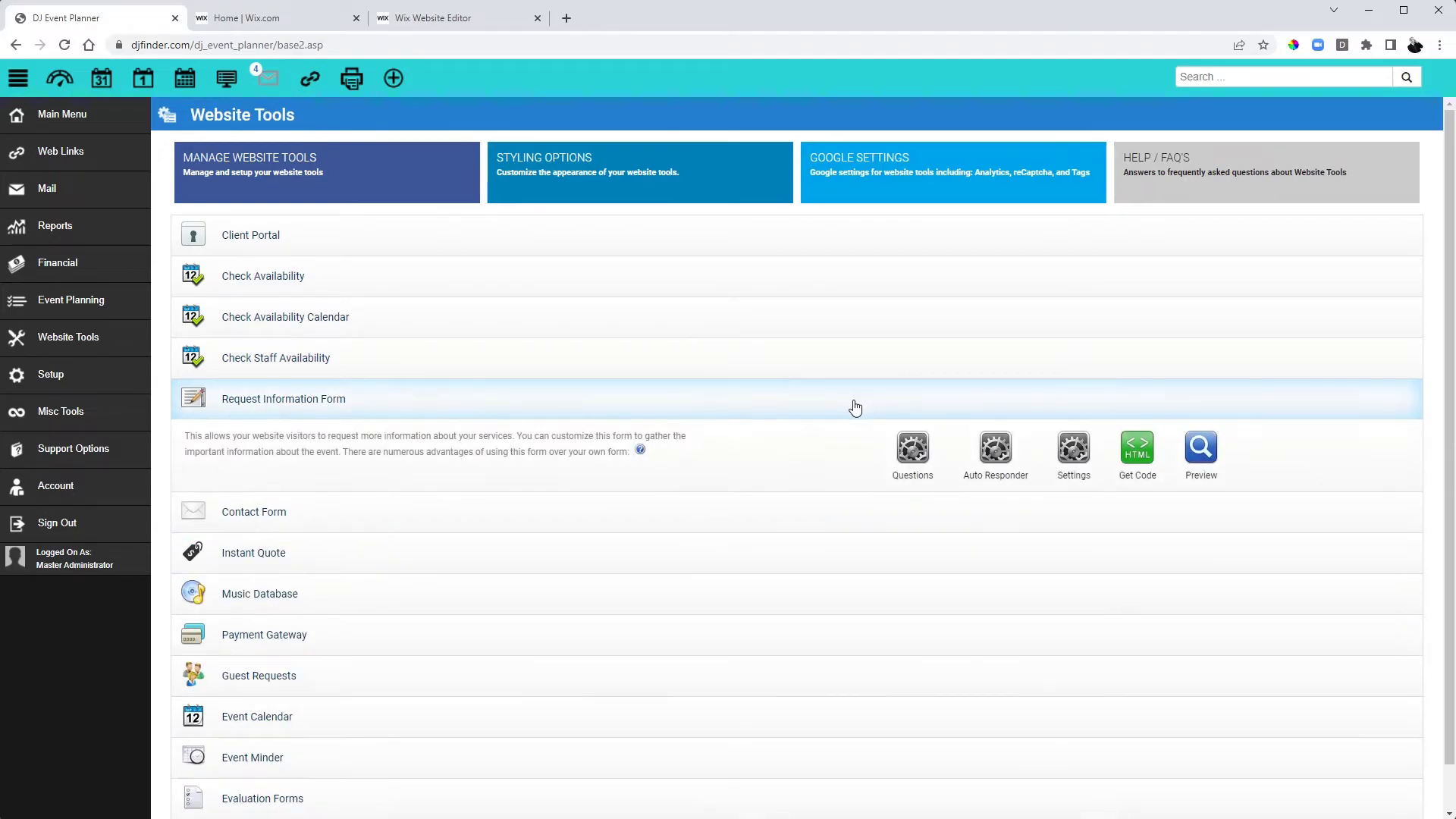
{"action": "left_click", "coordinate": [907, 449]}
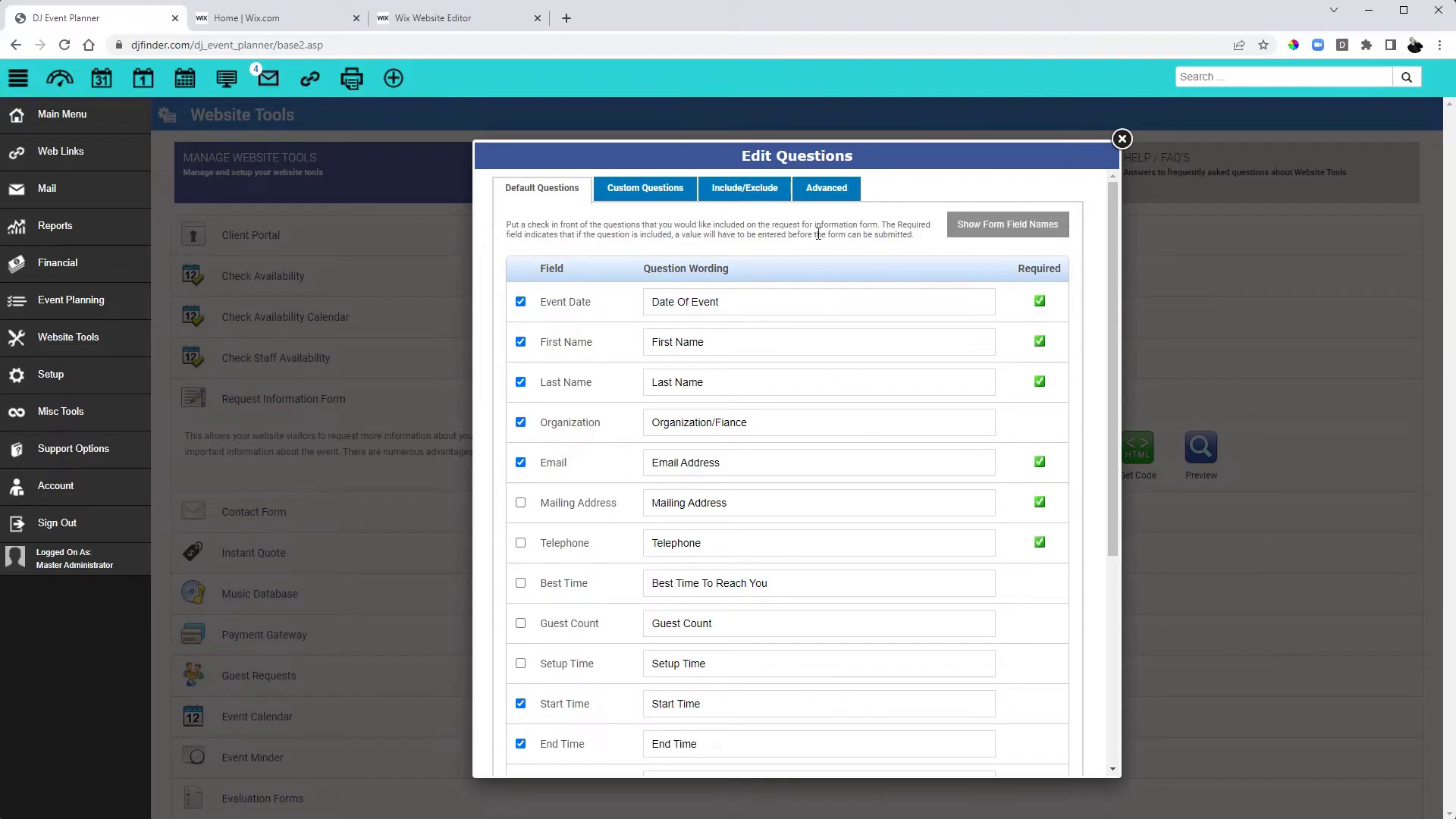
{"action": "left_click", "coordinate": [822, 191]}
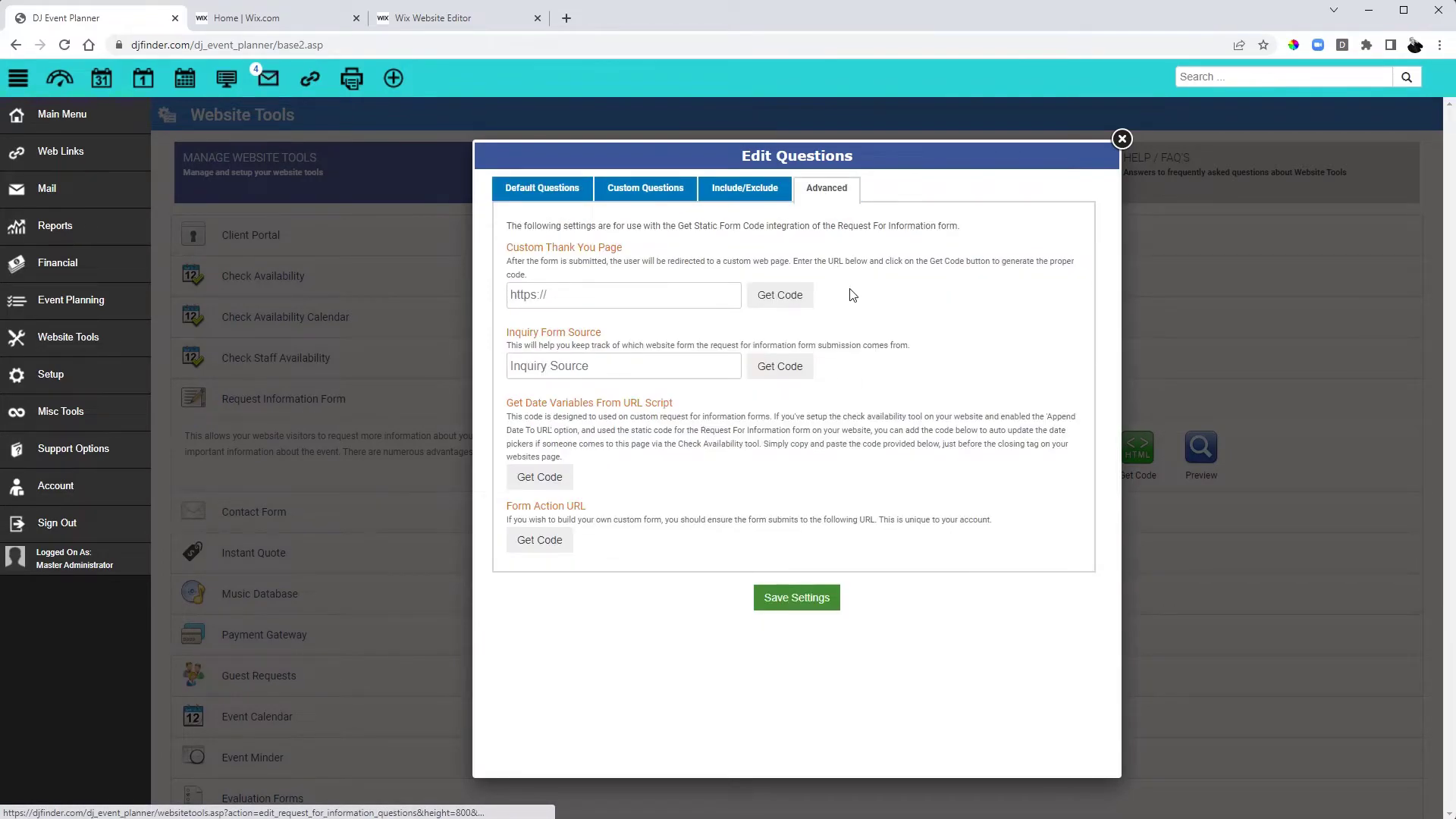
Generate the hidden inquiry_form_source input with value 'Brand A' and copy its code.
{"action": "left_click_drag", "start_coordinate": [507, 332], "coordinate": [607, 330]}
{"action": "left_click", "coordinate": [599, 365]}
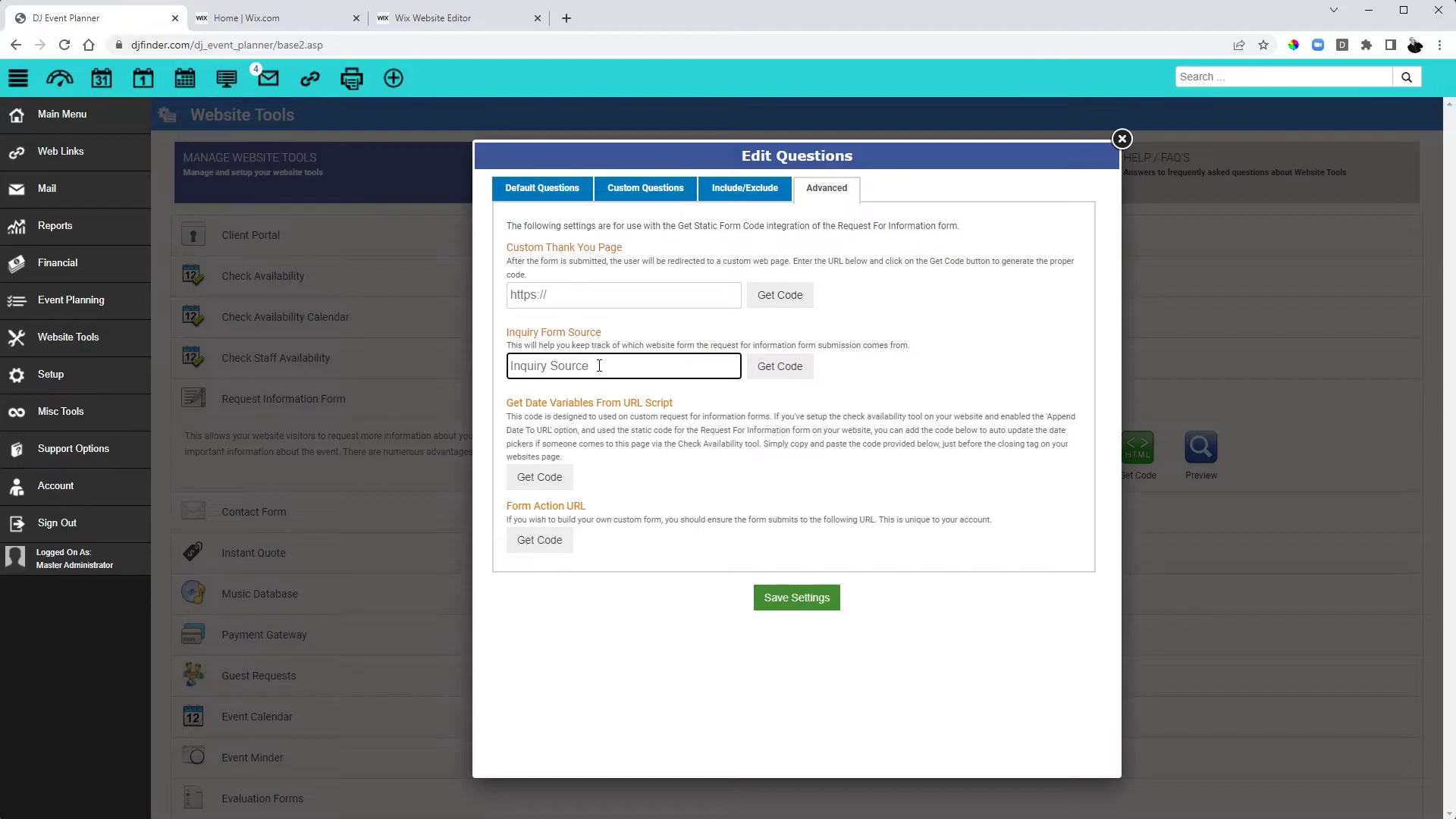
{"action": "type", "text": "Brand A"}
{"action": "left_click", "coordinate": [788, 370]}
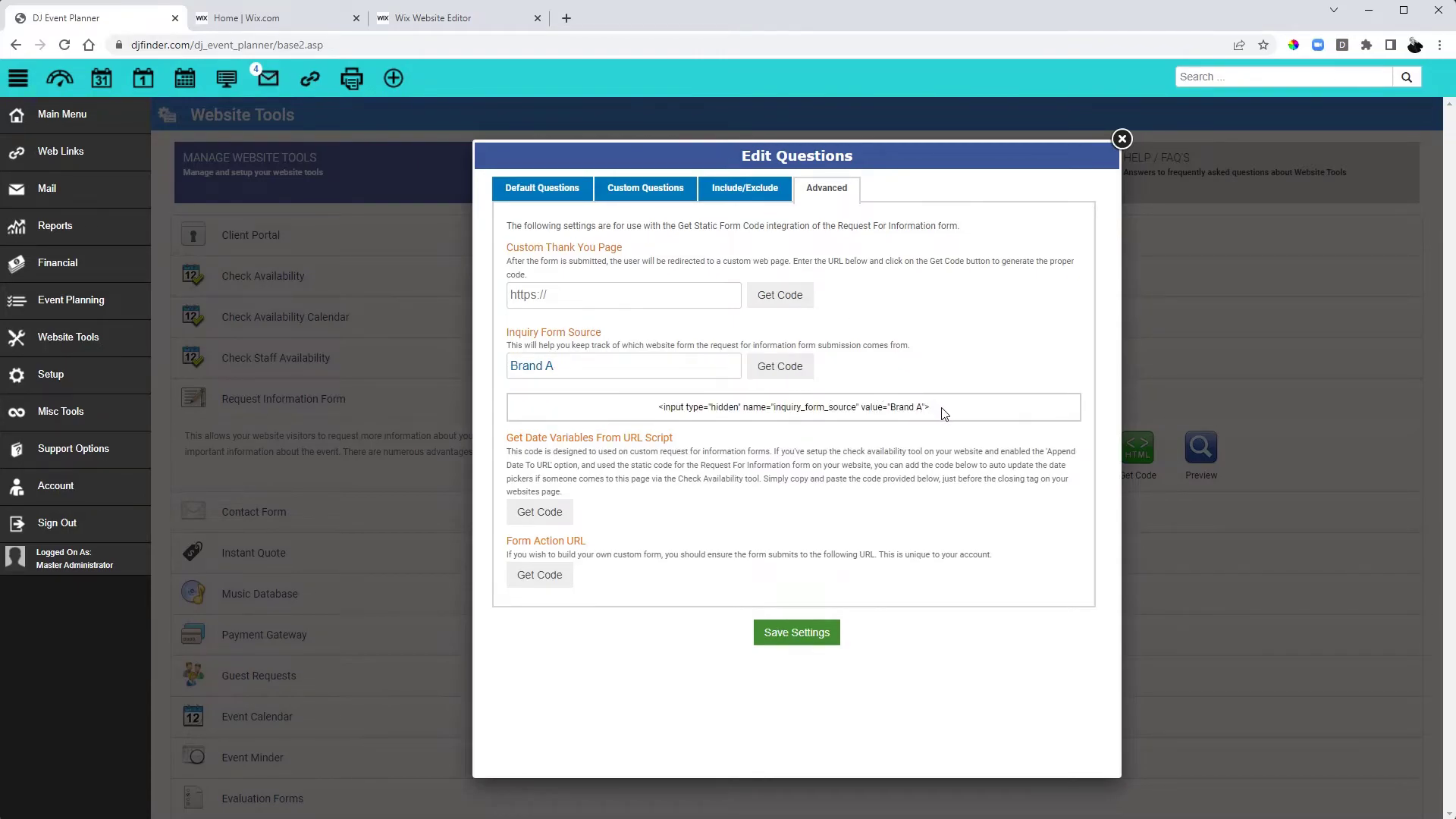
{"action": "left_click_drag", "start_coordinate": [943, 410], "coordinate": [661, 413]}
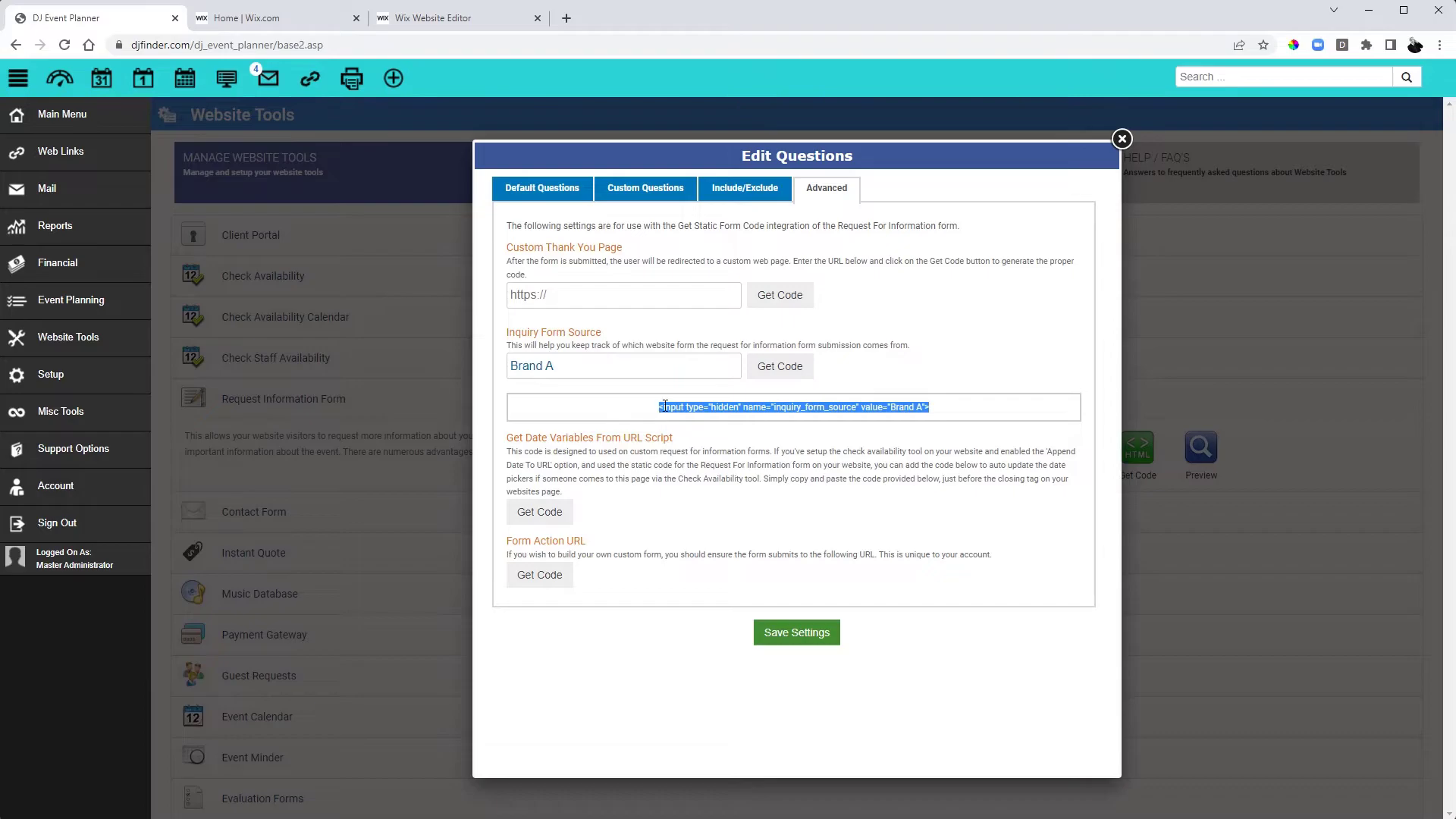
{"action": "right_click", "coordinate": [751, 408]}
{"action": "left_click", "coordinate": [790, 420]}
Paste the Brand A hidden input on a new line just before </form> in Notepad.
{"action": "key", "text": "alt+Tab"}
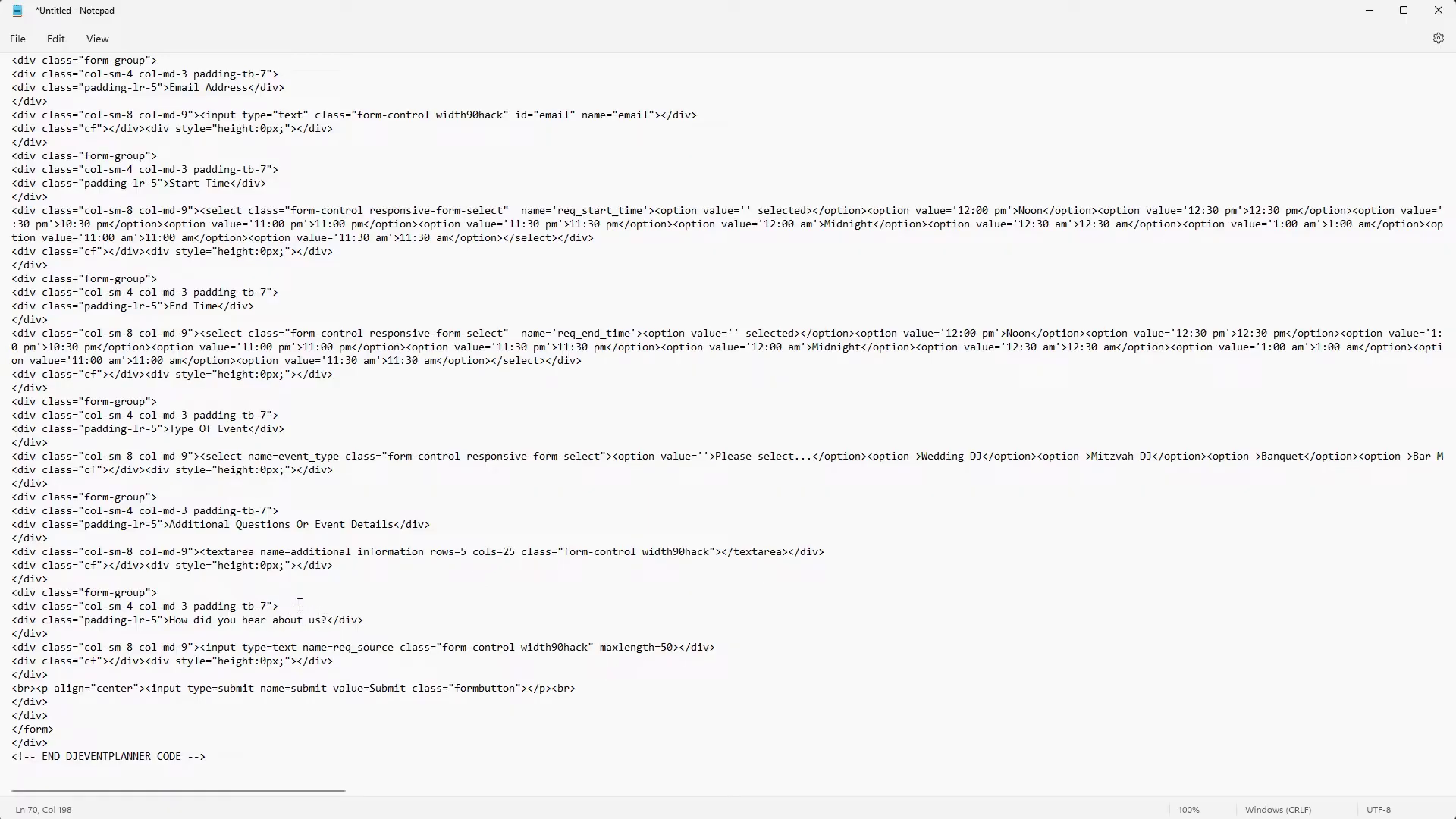
{"action": "scroll", "coordinate": [300, 604], "scroll_direction": "up", "scroll_amount": 15}
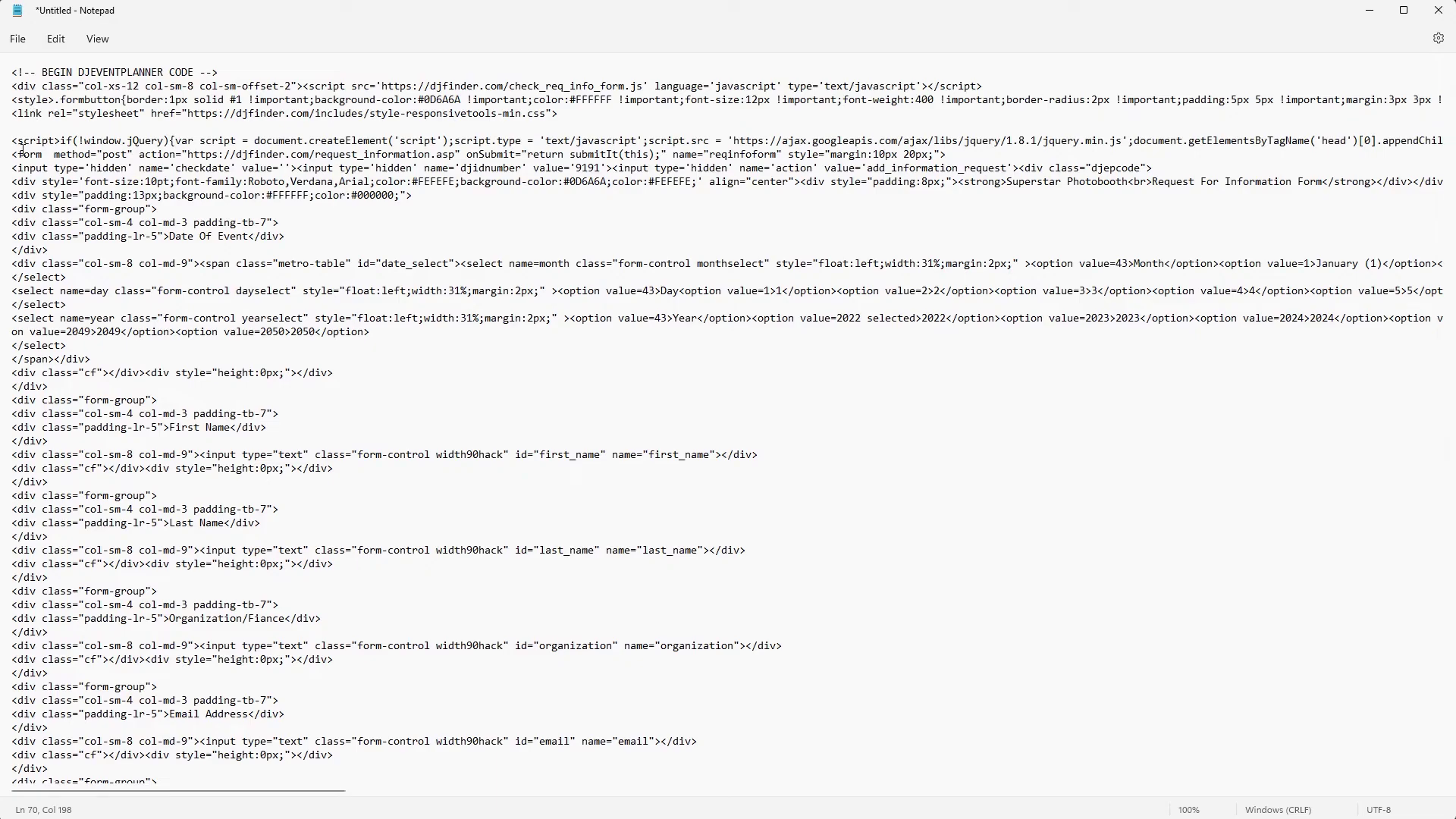
{"action": "left_click_drag", "start_coordinate": [12, 154], "coordinate": [41, 155]}
{"action": "scroll", "coordinate": [78, 313], "scroll_direction": "down", "scroll_amount": 15}
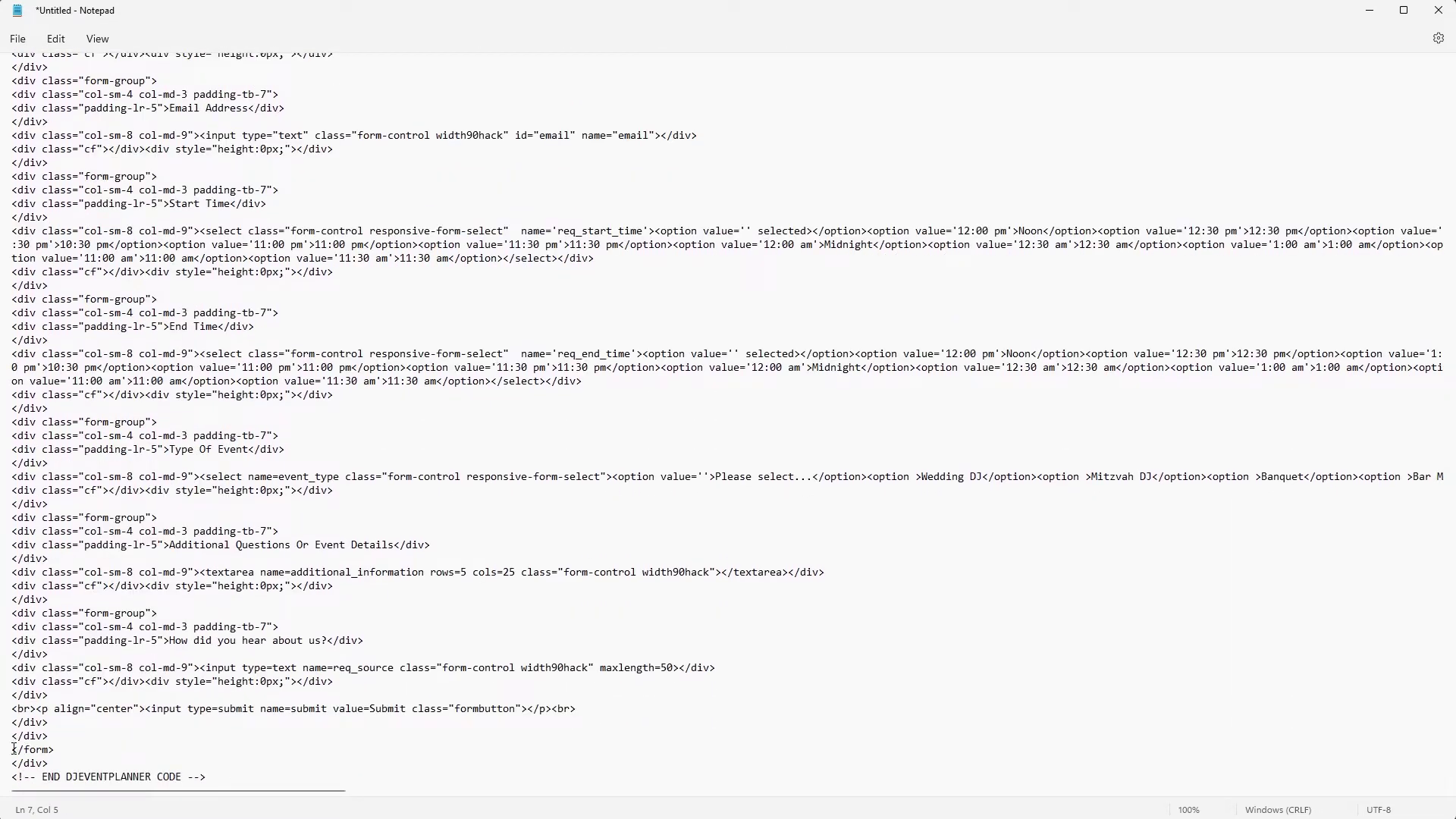
{"action": "triple_click", "coordinate": [13, 749]}
{"action": "left_click", "coordinate": [56, 736]}
{"action": "key", "text": "Return"}
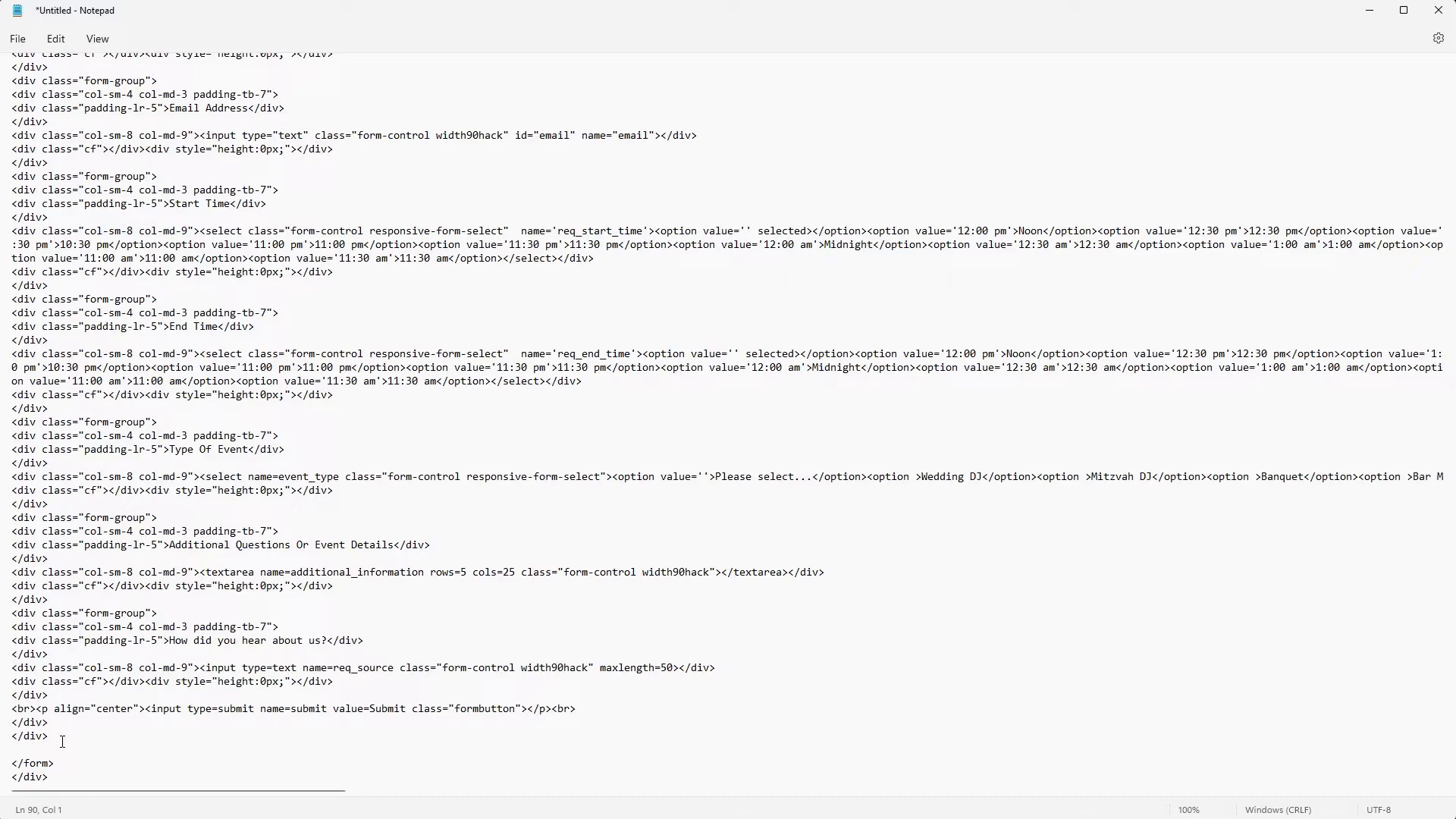
{"action": "key", "text": "ctrl+v"}
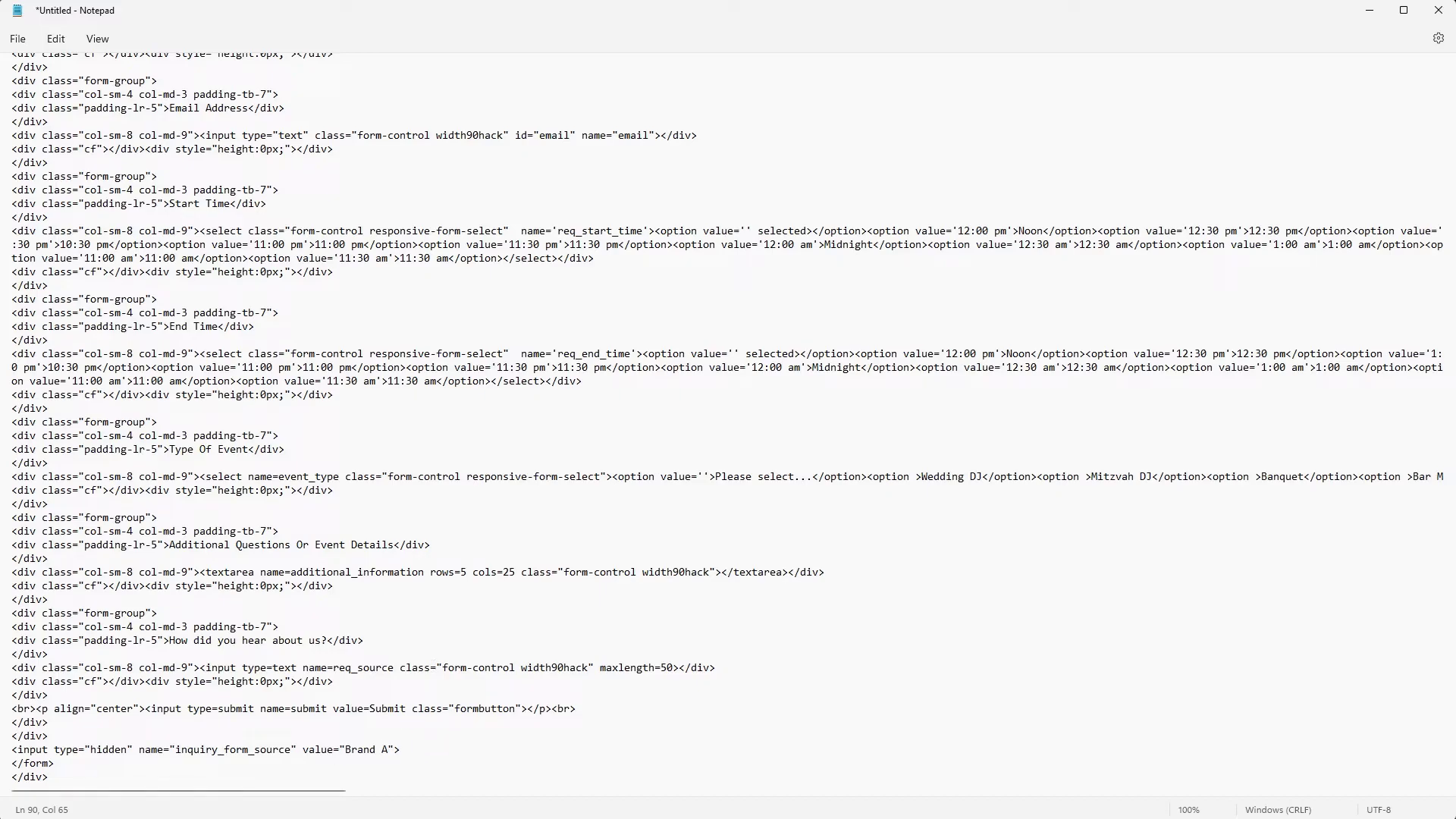
{"action": "key", "text": "alt+Tab"}
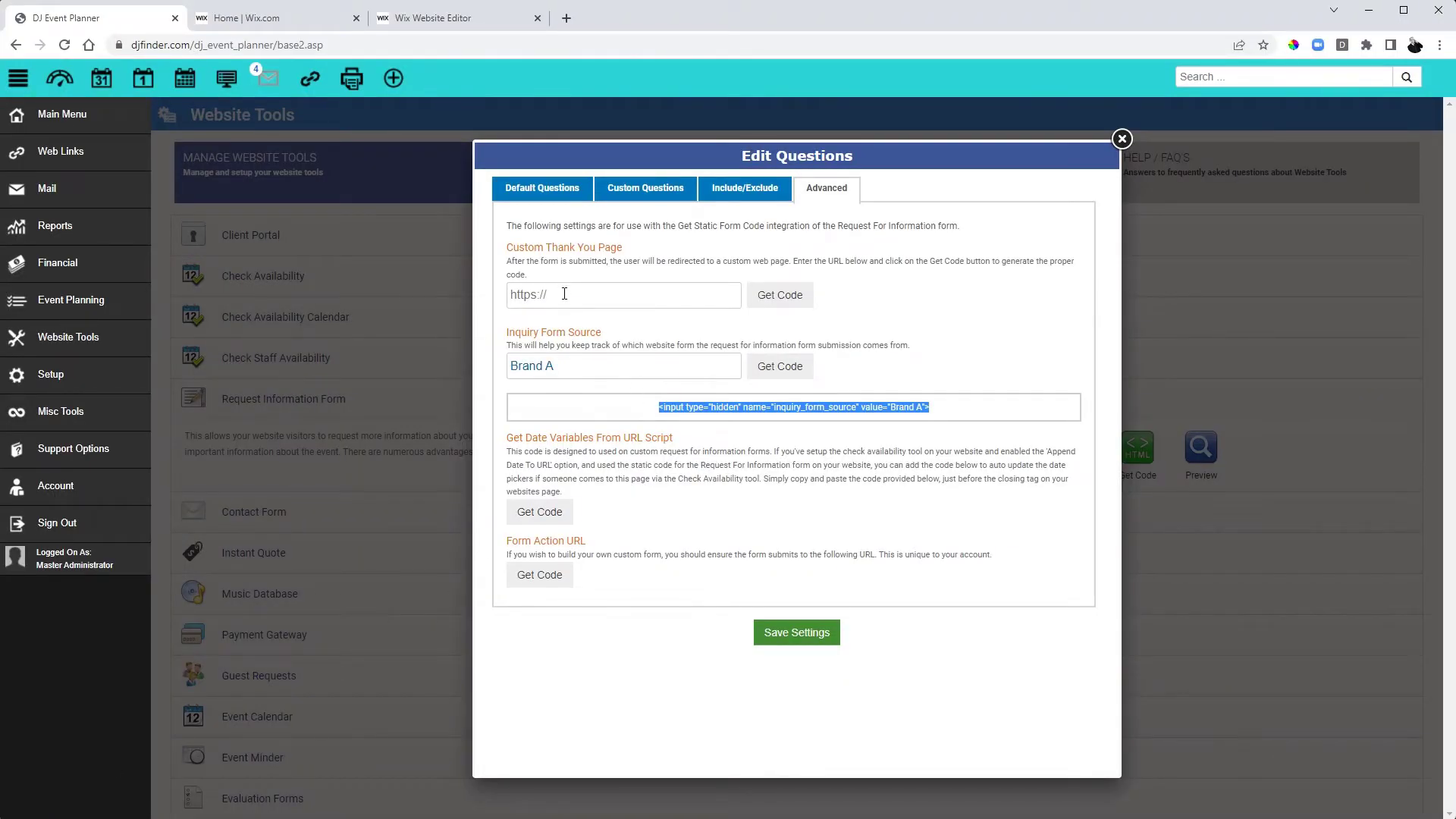
Generate the empty hidden thank_you_url input from the Custom Thank You Page field and copy it.
{"action": "left_click", "coordinate": [564, 294]}
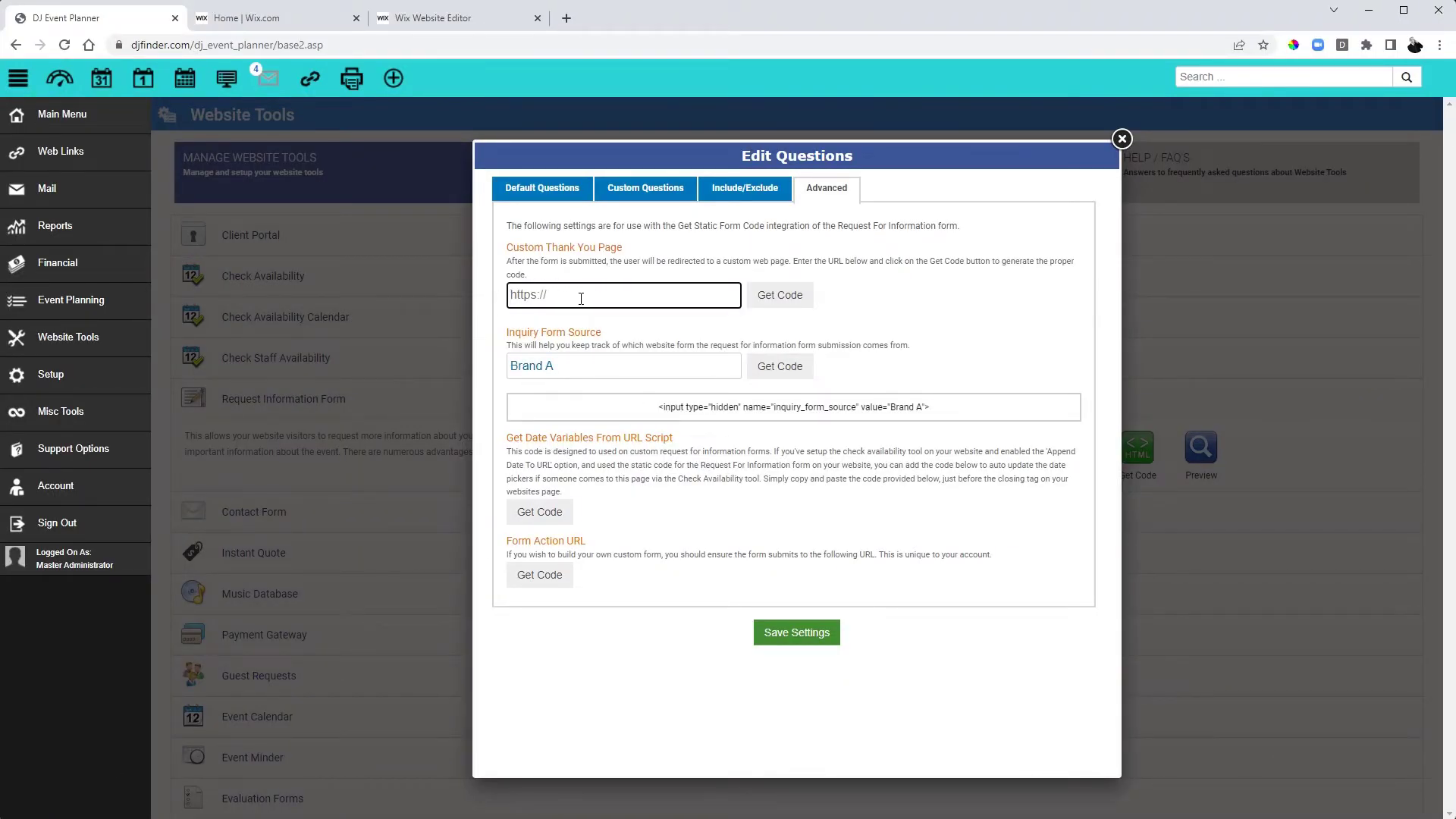
{"action": "left_click", "coordinate": [759, 294]}
{"action": "left_click", "coordinate": [684, 341]}
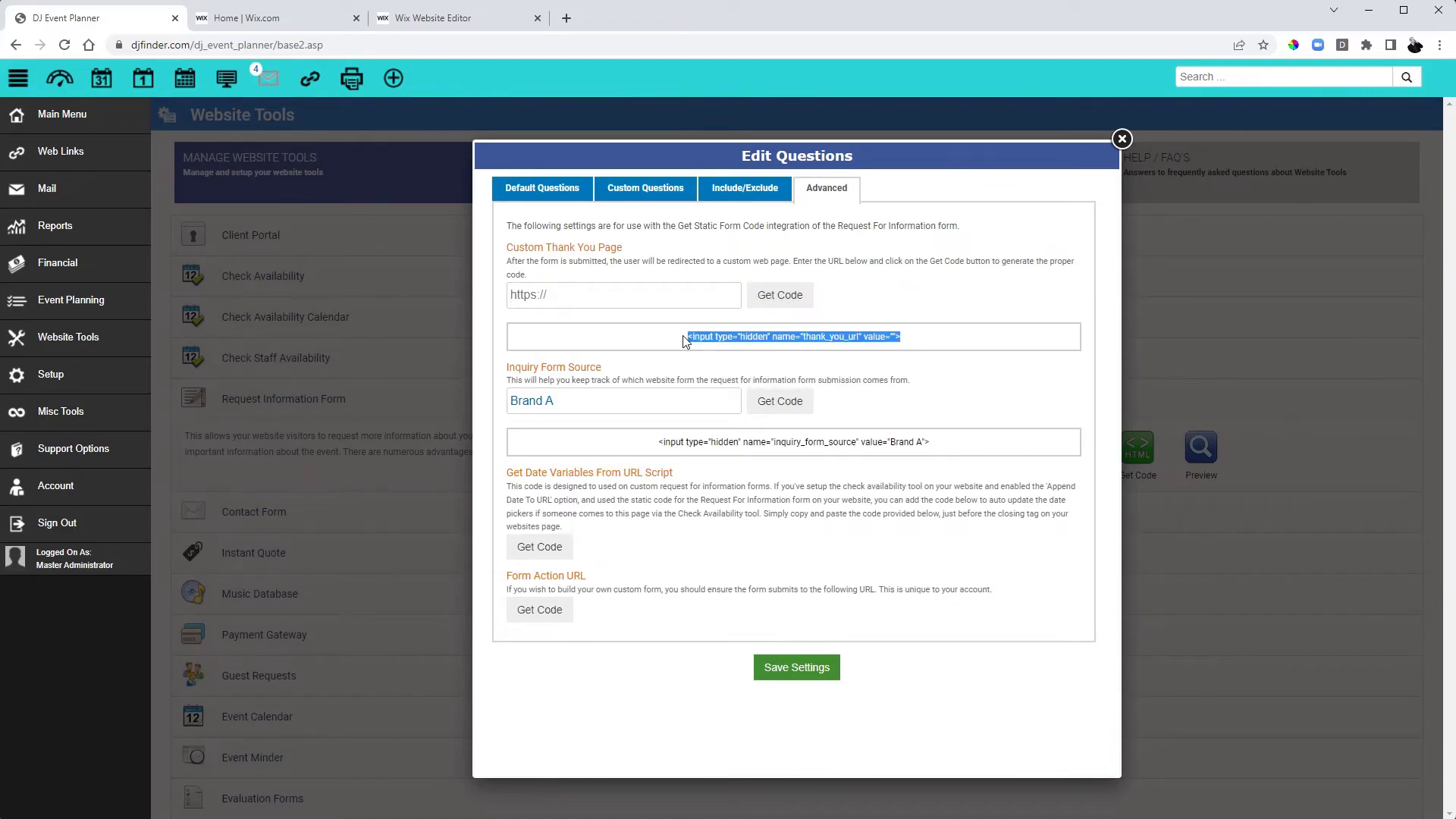
{"action": "right_click", "coordinate": [736, 334]}
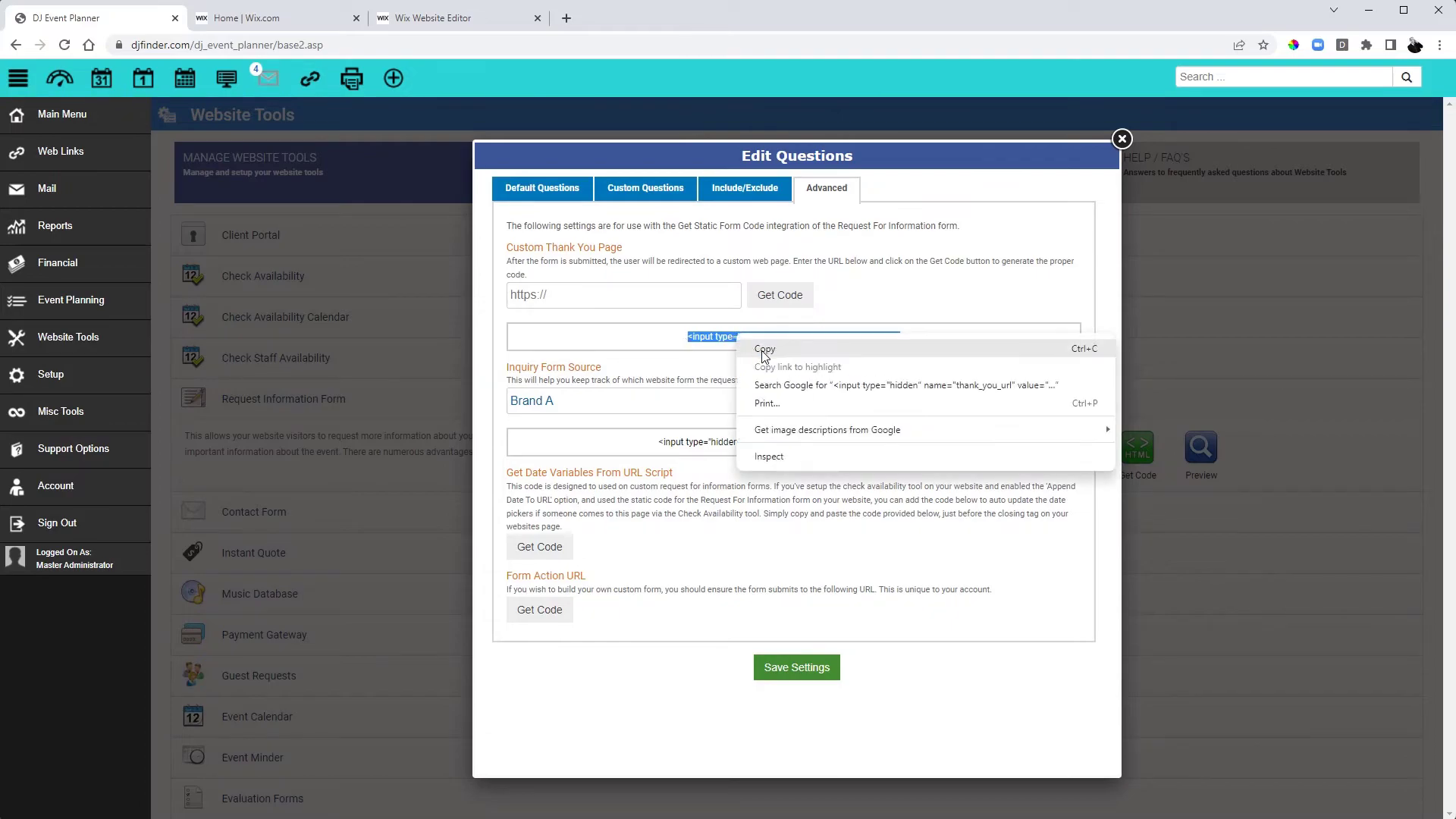
{"action": "left_click", "coordinate": [764, 350]}
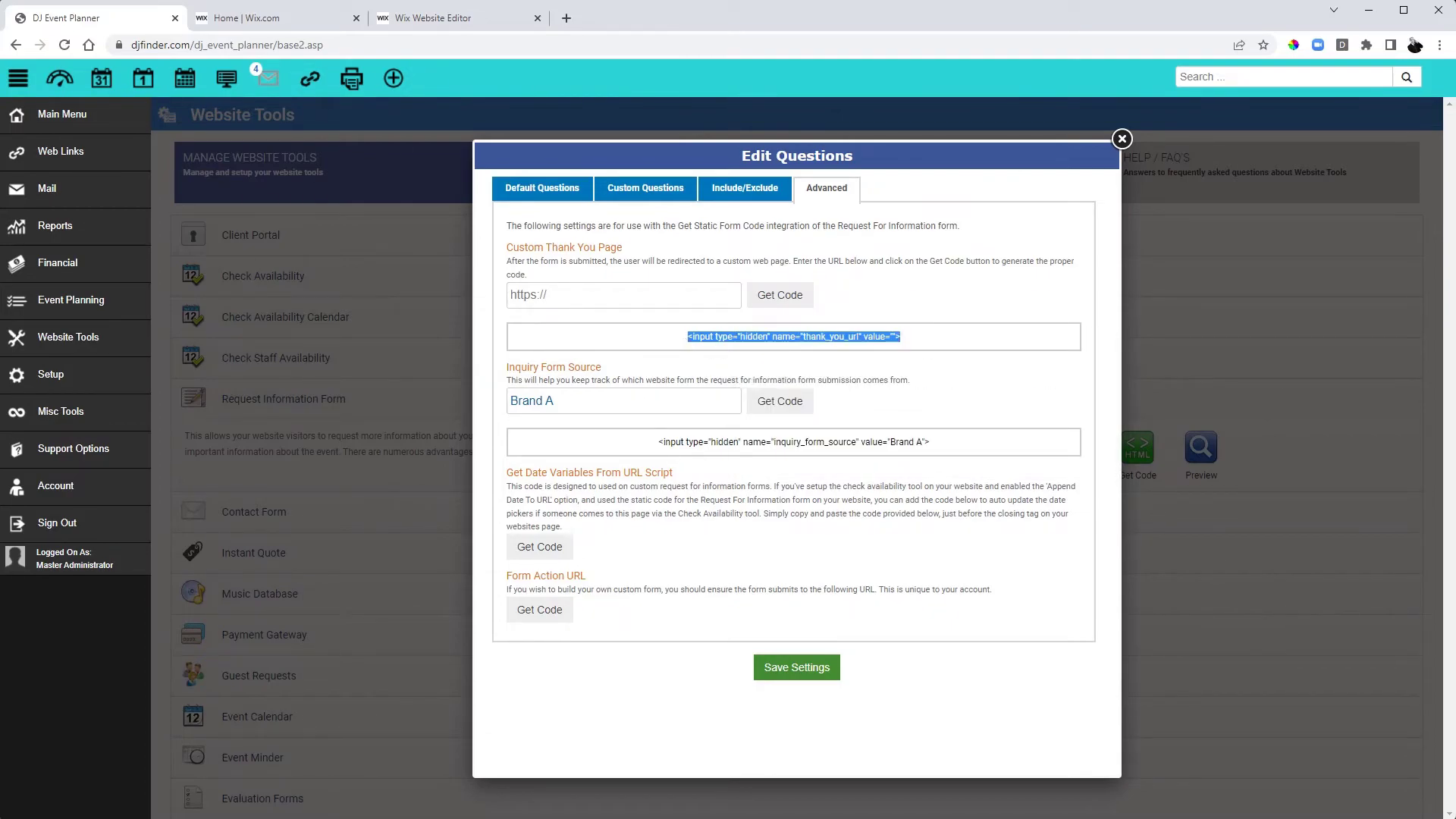
{"action": "key", "text": "alt+Tab"}
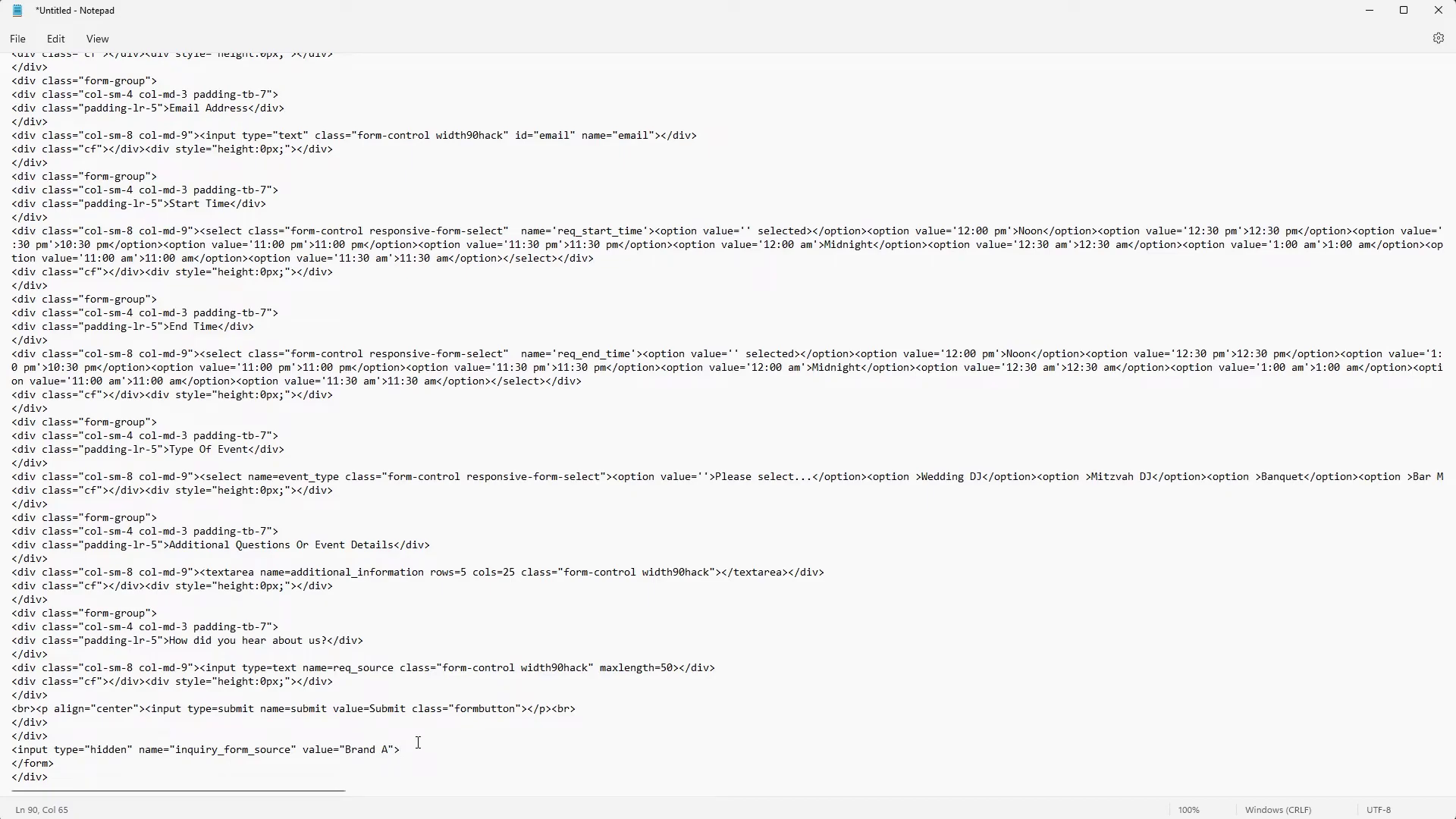
Paste then undo the thank_you_url line, and copy the entire Brand A form code.
{"action": "key", "text": "Return"}
{"action": "key", "text": "ctrl+v"}
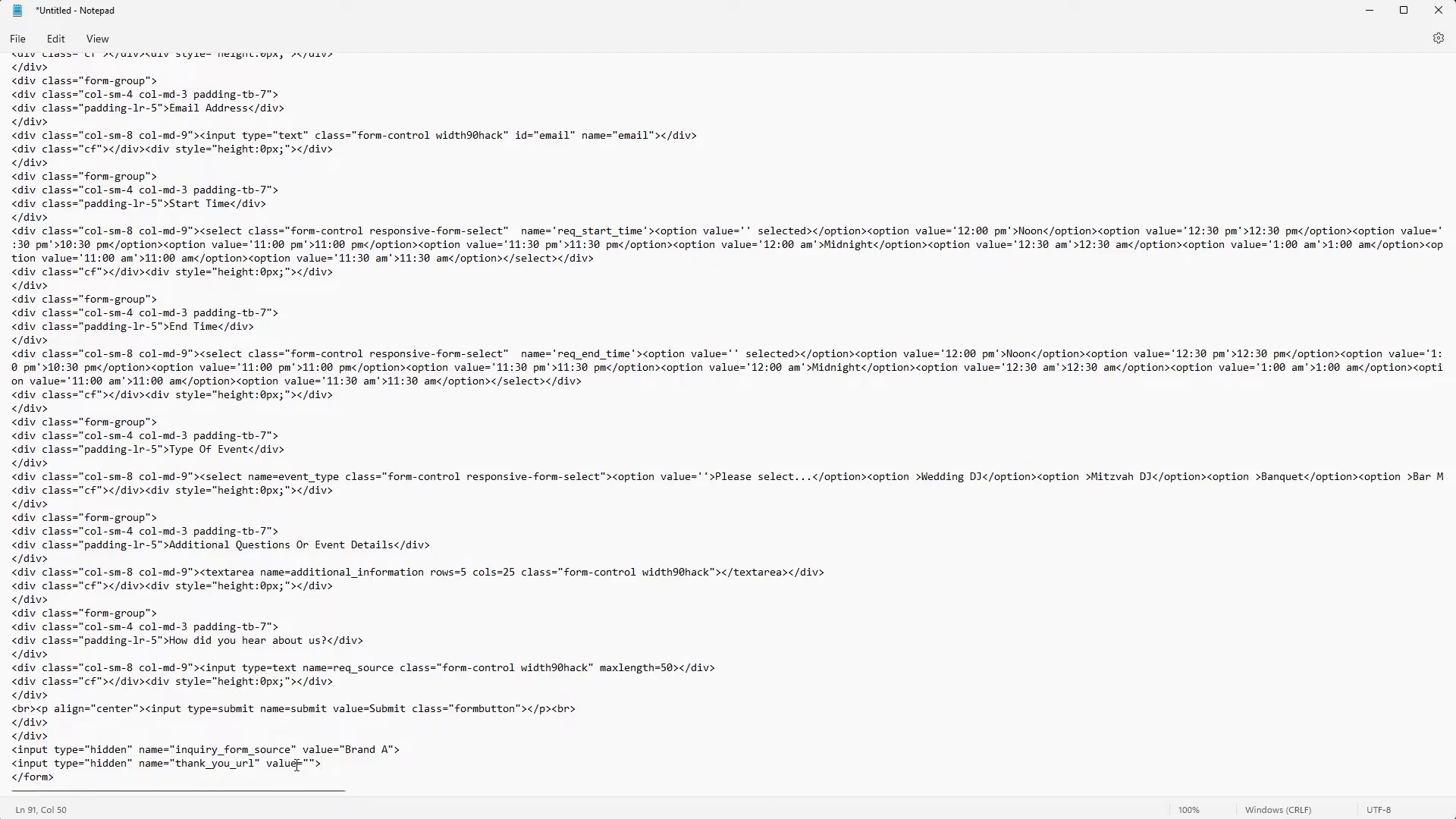
{"action": "key", "text": "ctrl+z"}
{"action": "key", "text": "ctrl+a"}
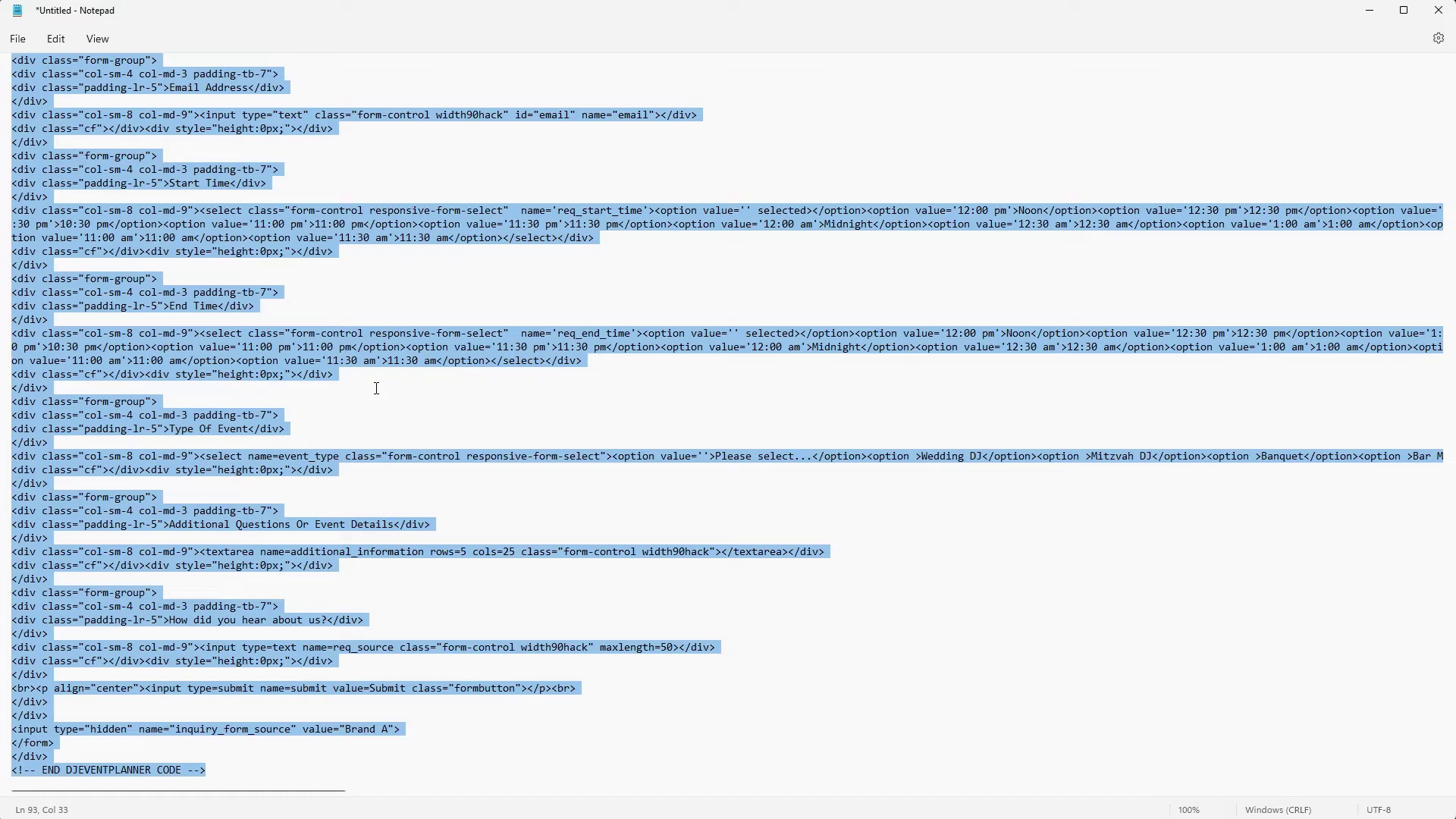
{"action": "right_click", "coordinate": [285, 346]}
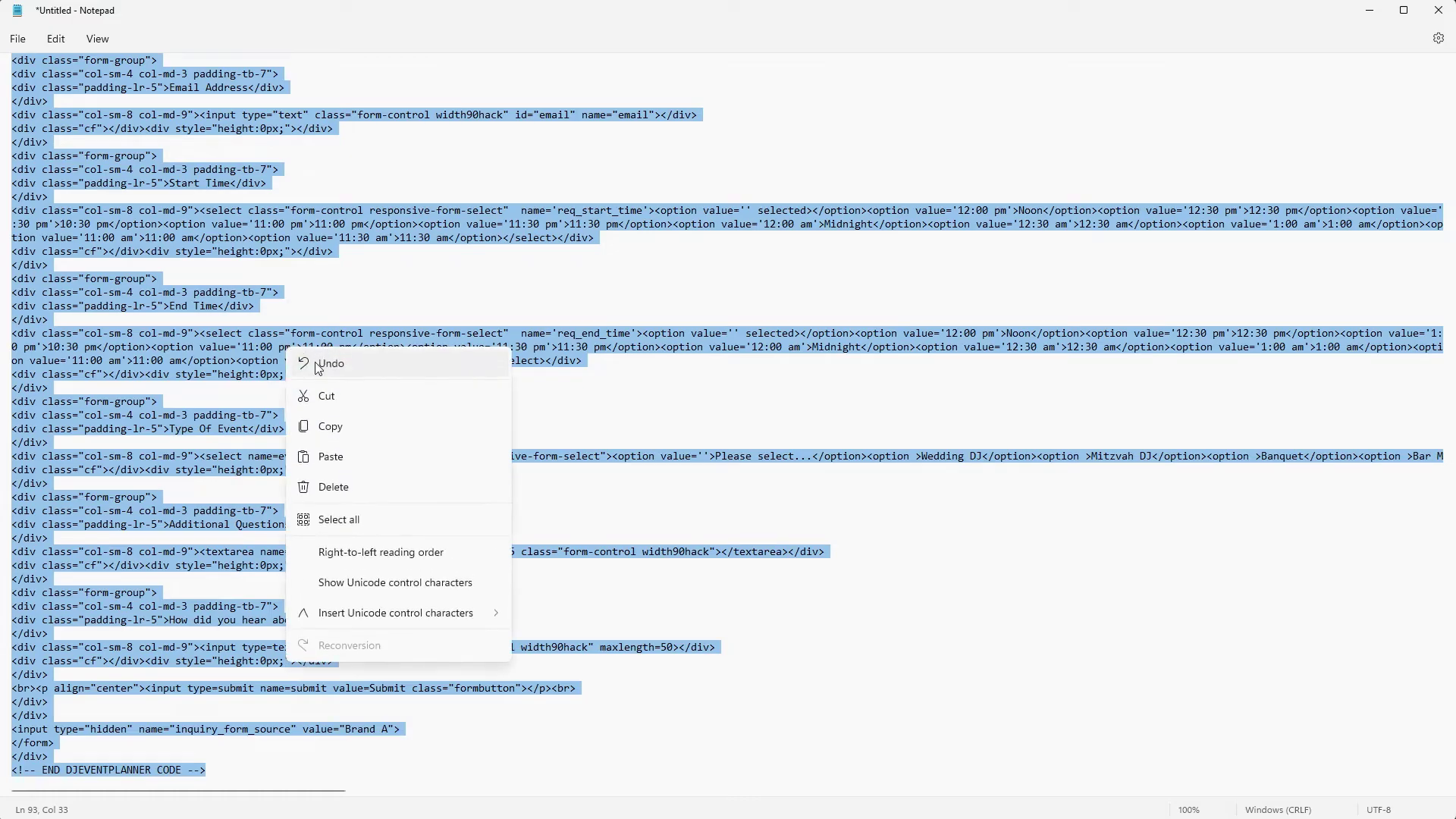
{"action": "left_click", "coordinate": [327, 429]}
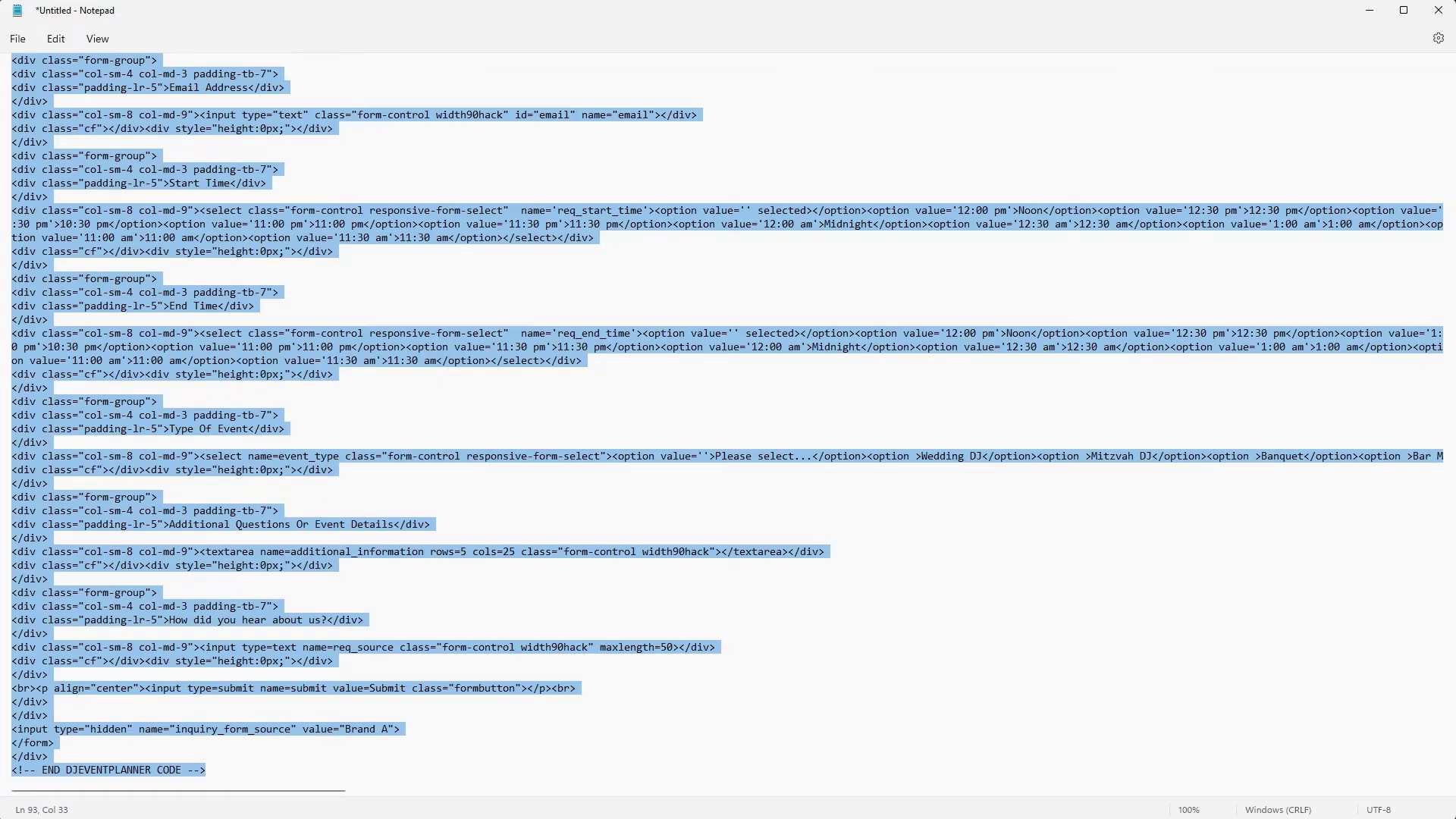
{"action": "key", "text": "alt+Tab"}
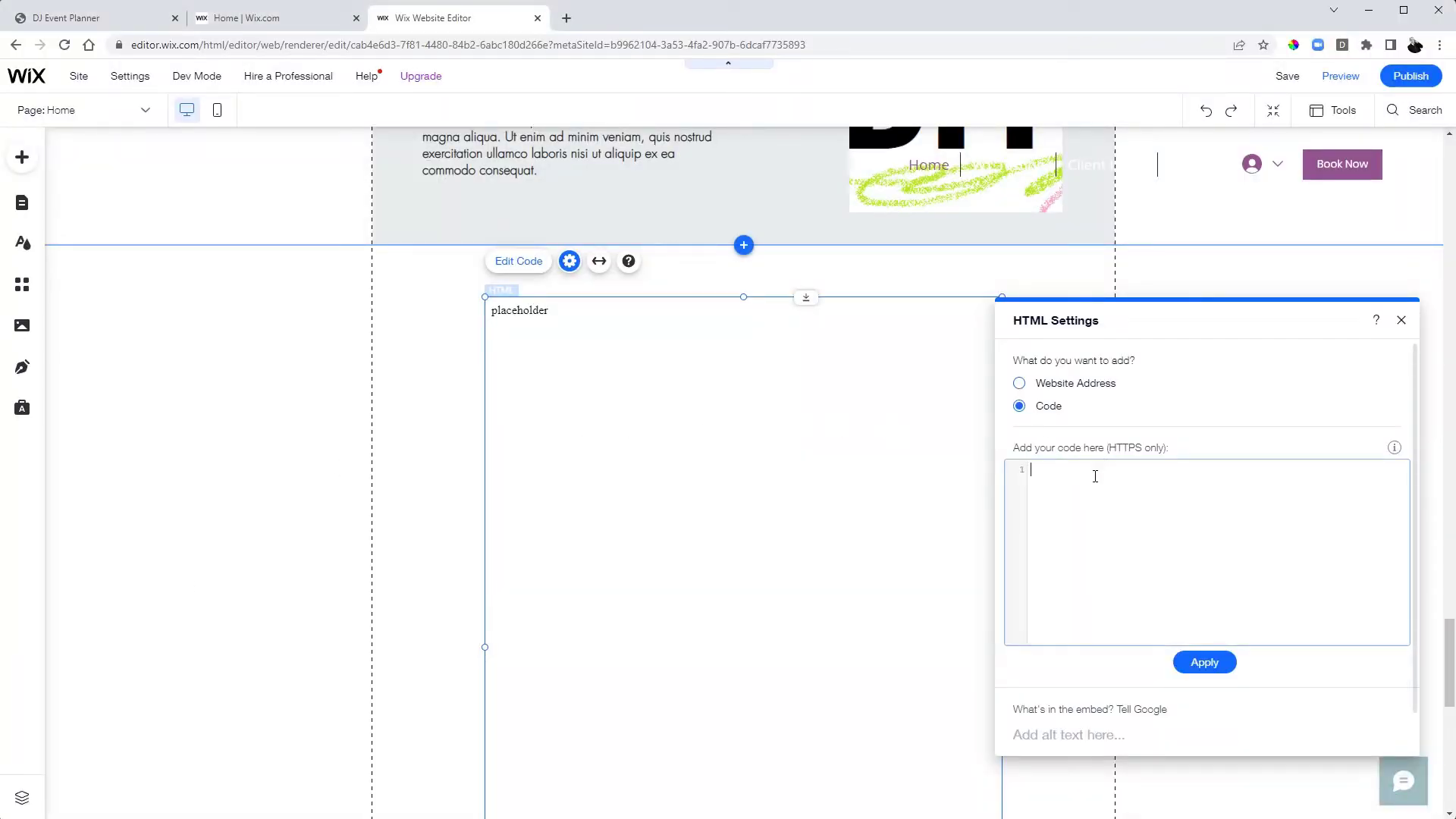
Paste the edited form code into the Wix HTML embed and apply it to show the Superstar Photobooth form.
{"action": "key", "text": "ctrl+v"}
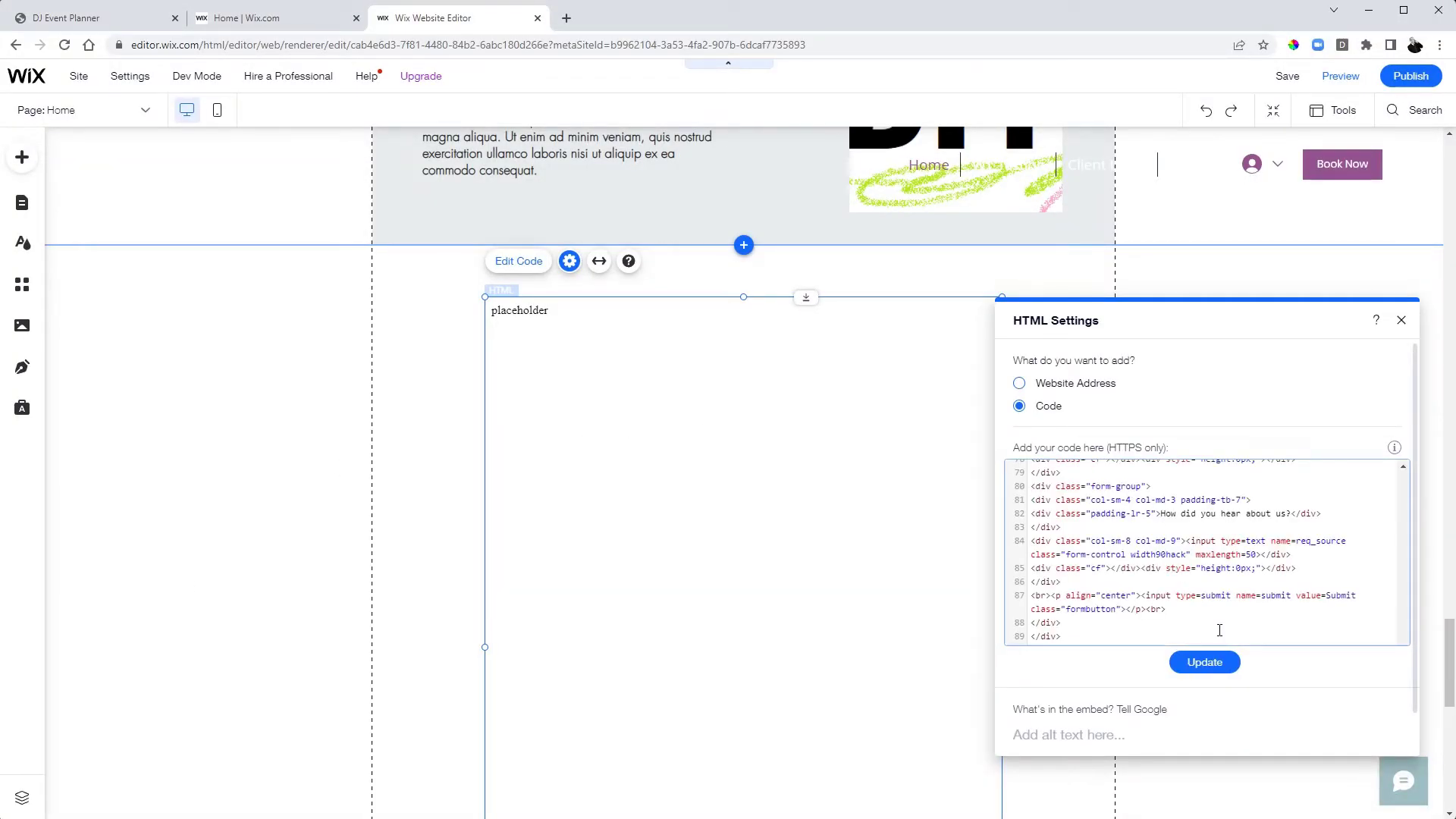
{"action": "left_click", "coordinate": [1204, 662]}
{"action": "scroll", "coordinate": [804, 534], "scroll_direction": "down", "scroll_amount": 1}
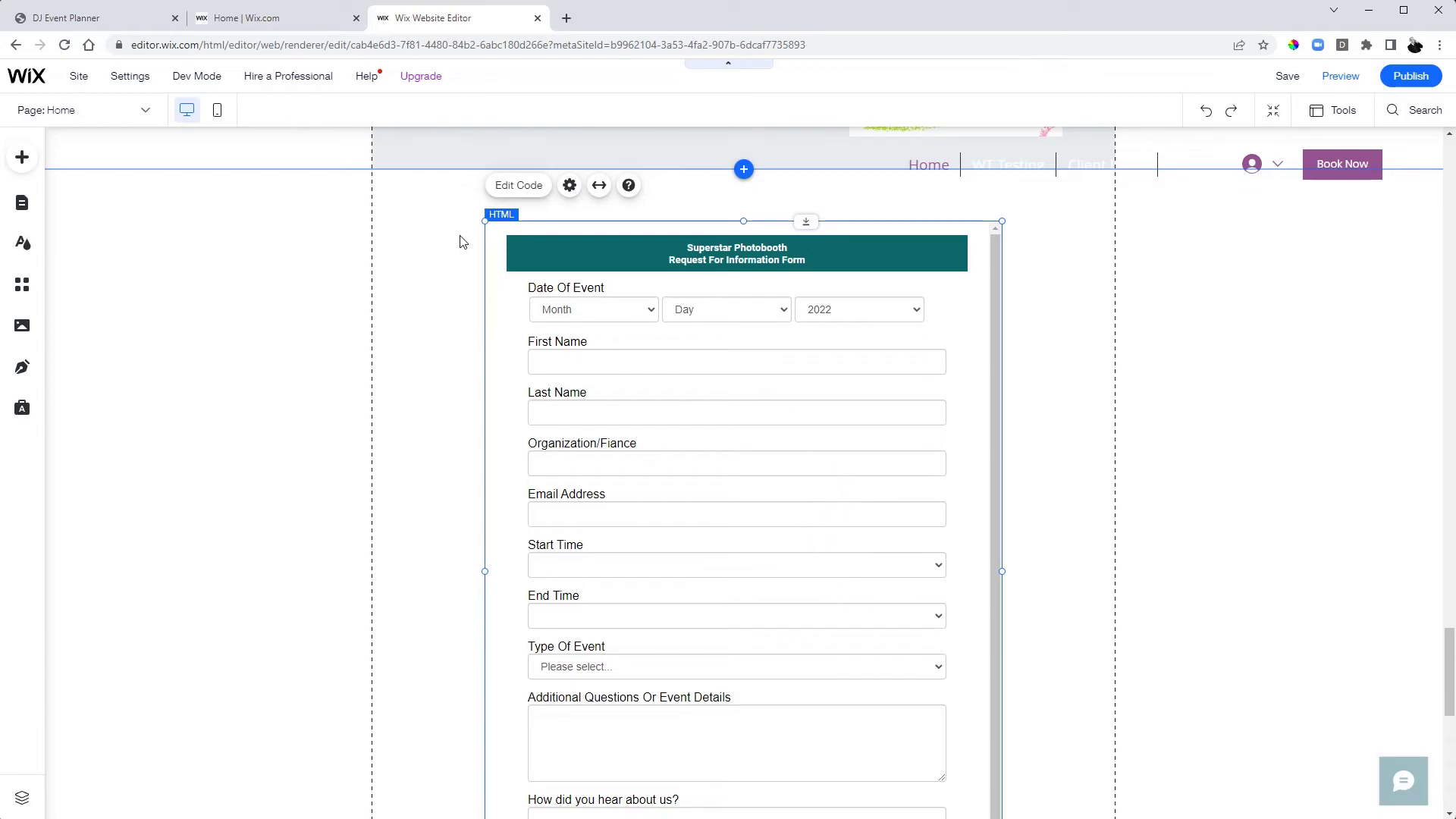
Open the newest Request For Information [Brand A] message in the DJ Event Planner Mail inbox.
{"action": "left_click", "coordinate": [130, 20]}
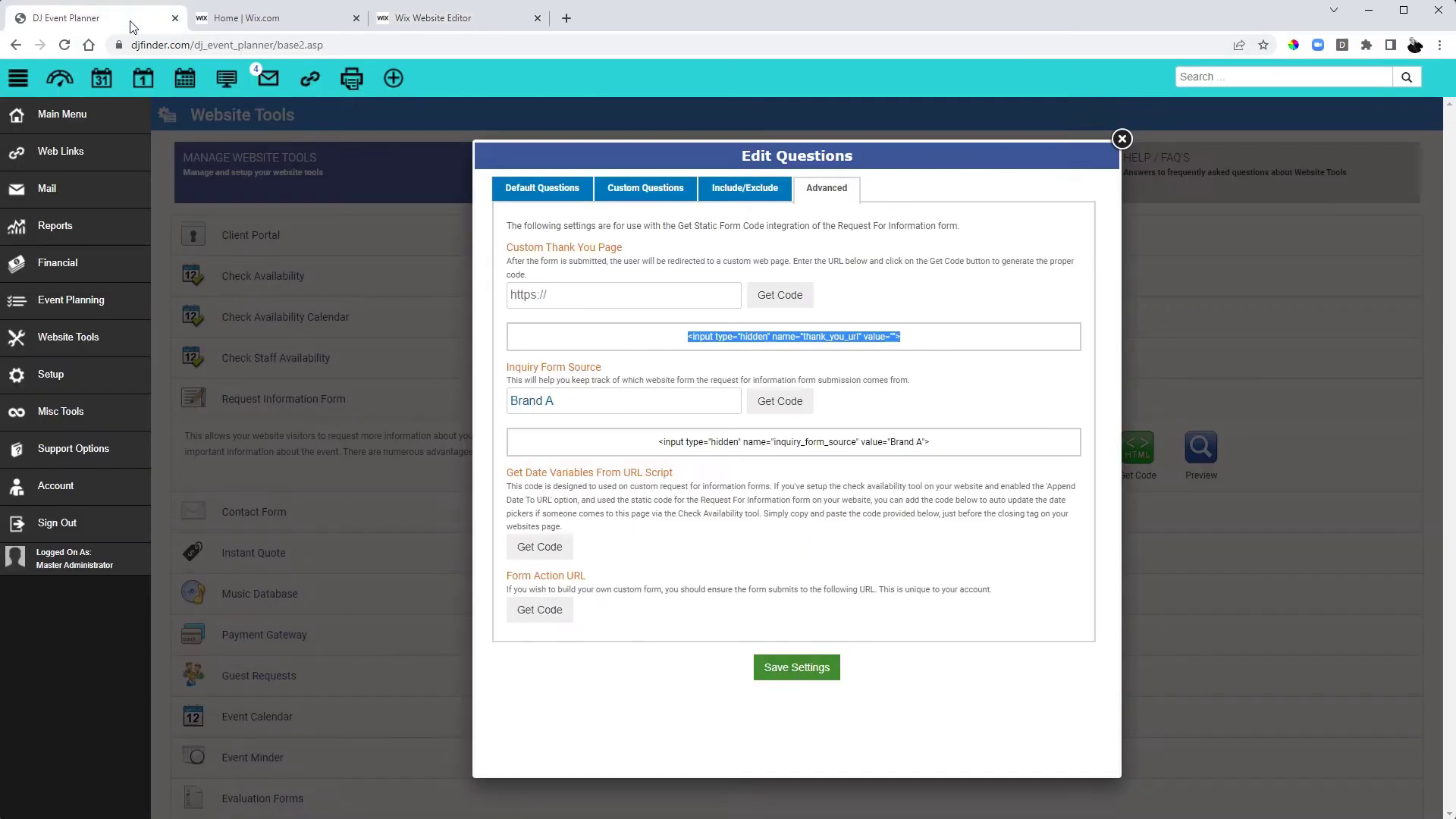
{"action": "left_click", "coordinate": [268, 78]}
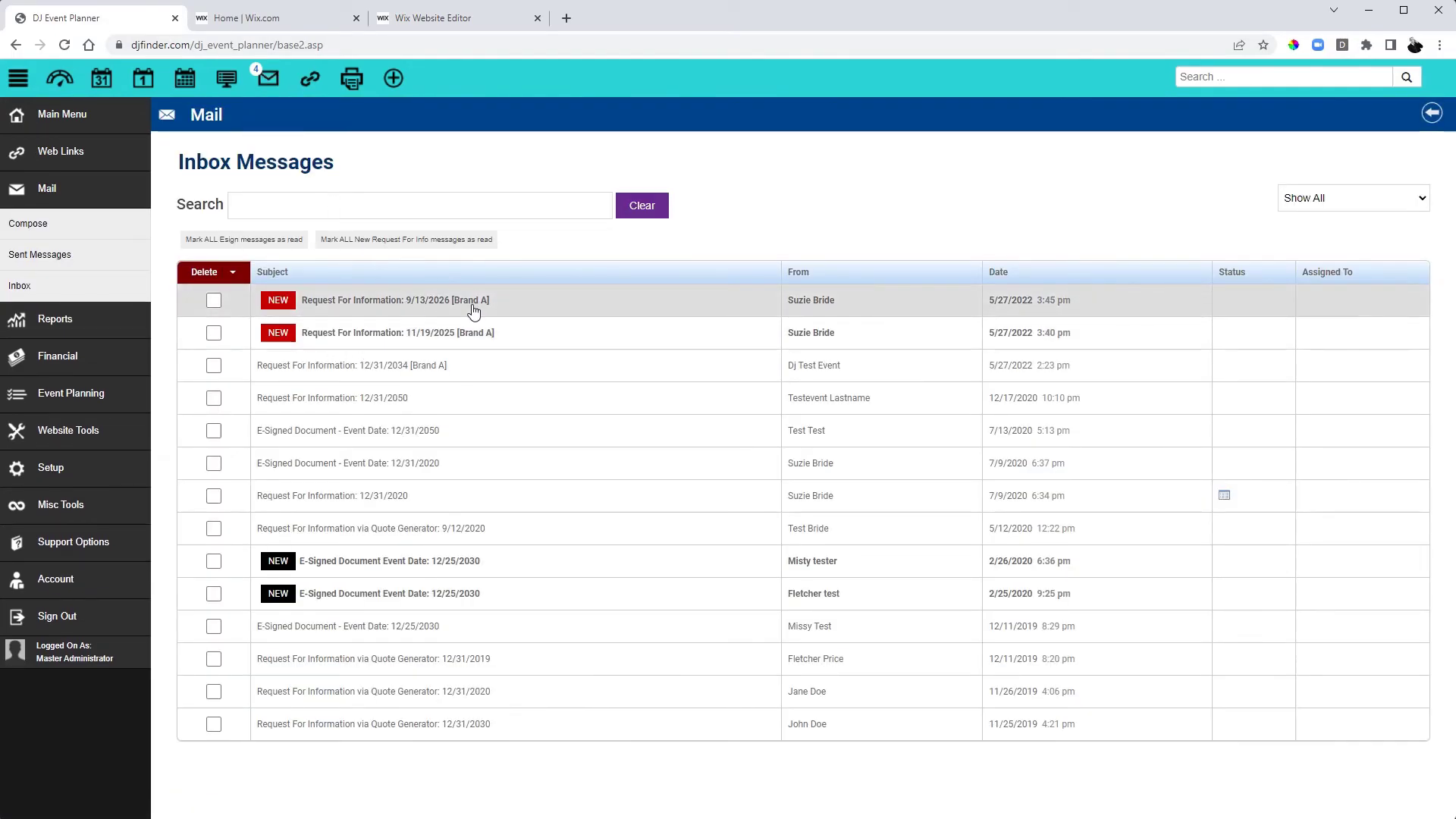
{"action": "left_click", "coordinate": [458, 301]}
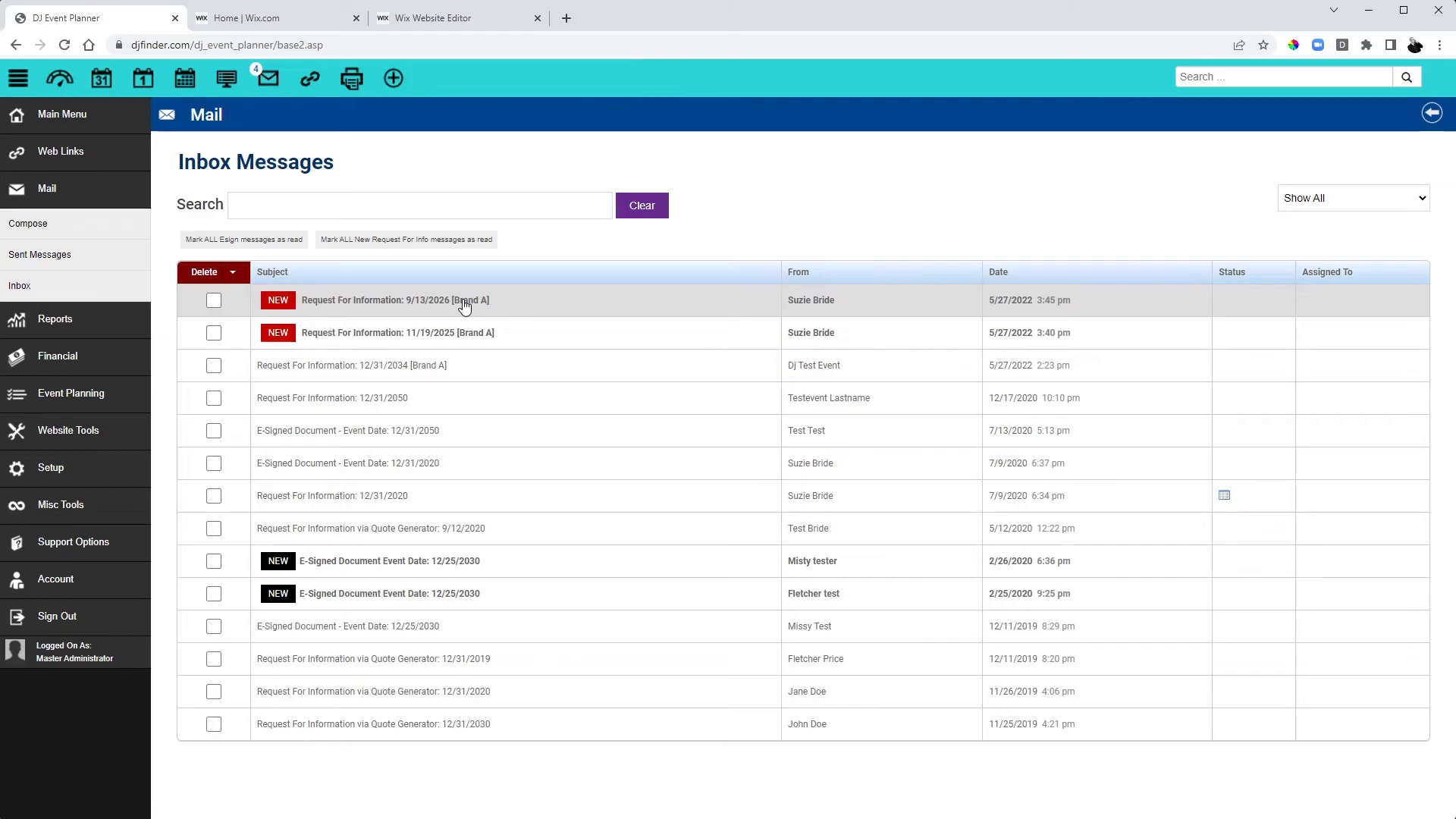